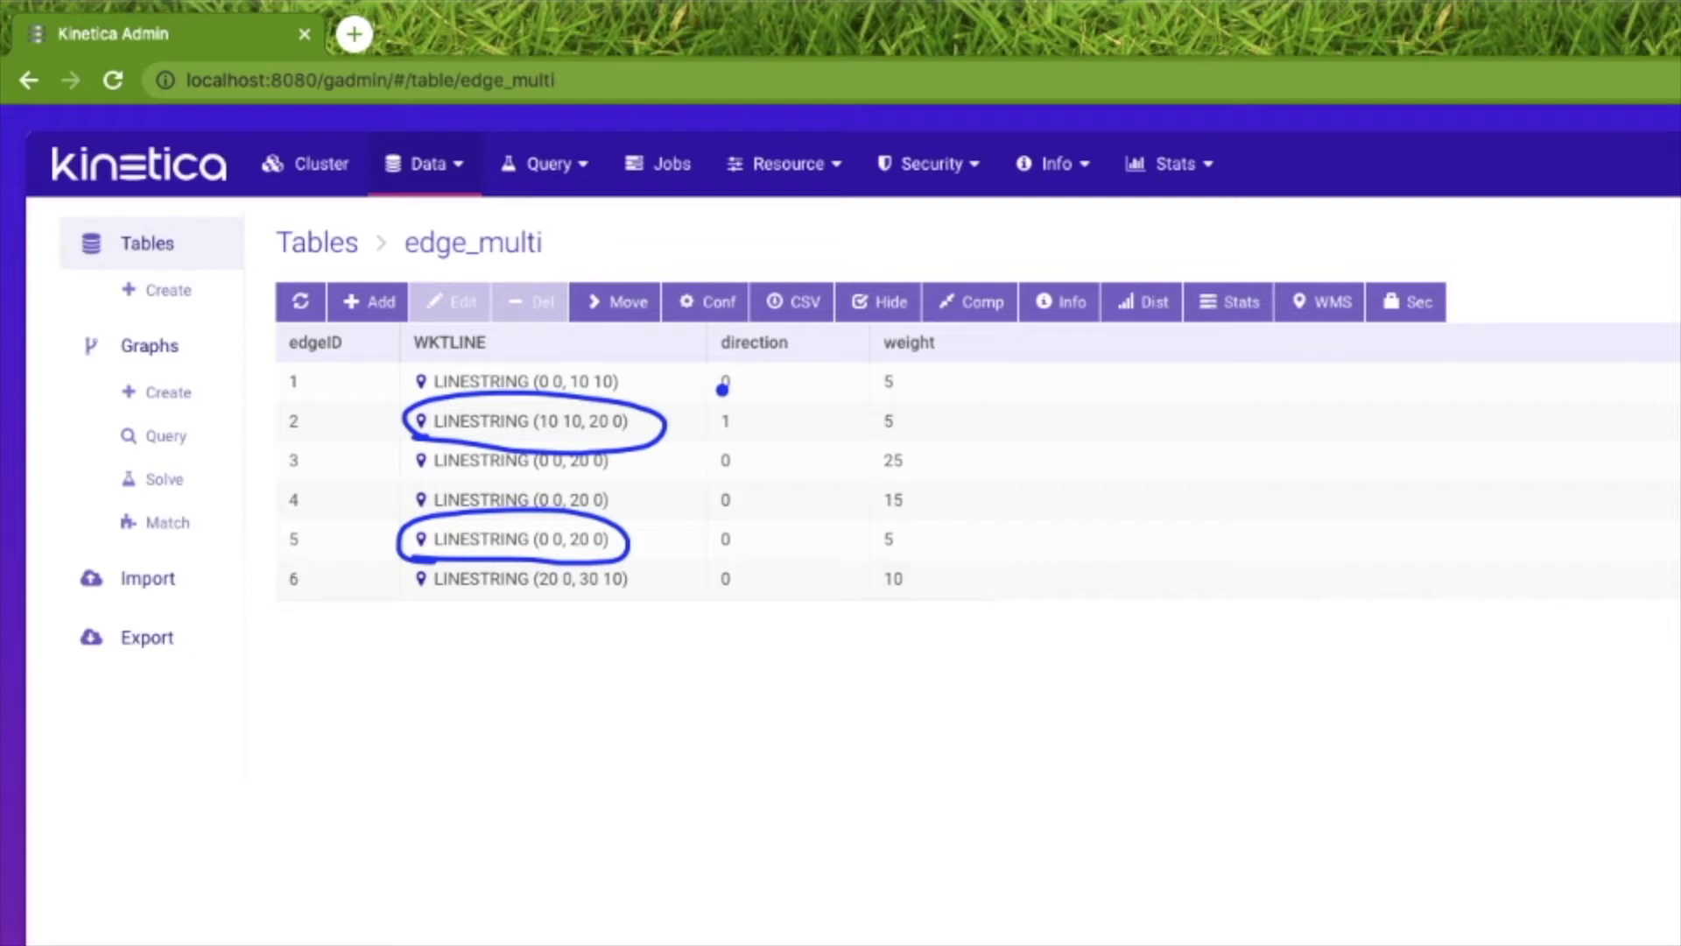
{"action": "key", "text": "Escape"}
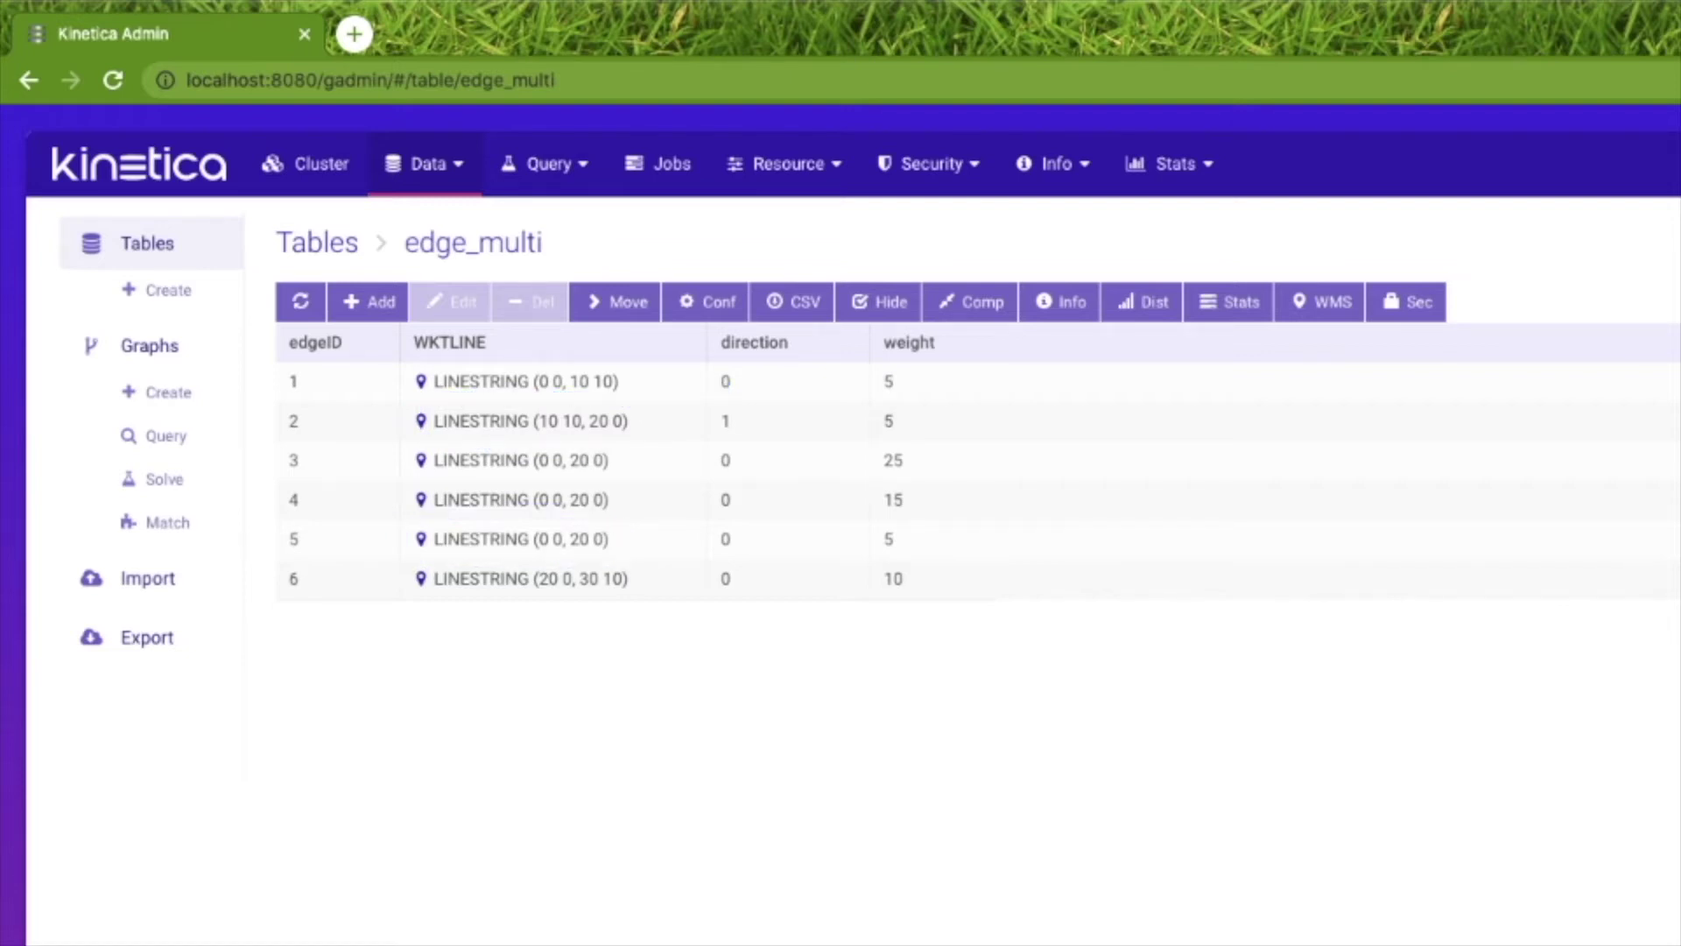
{"action": "left_click_drag", "start_coordinate": [711, 263], "coordinate": [838, 266]}
{"action": "left_click_drag", "start_coordinate": [836, 251], "coordinate": [919, 266]}
{"action": "left_click_drag", "start_coordinate": [932, 250], "coordinate": [934, 250]}
{"action": "mouse_move", "coordinate": [960, 248]}
{"action": "left_mouse_down"}
{"action": "mouse_move", "coordinate": [961, 265]}
{"action": "mouse_move", "coordinate": [1147, 254]}
{"action": "left_mouse_up"}
{"action": "mouse_move", "coordinate": [287, 459]}
{"action": "left_mouse_down"}
{"action": "mouse_move", "coordinate": [226, 448]}
{"action": "mouse_move", "coordinate": [317, 480]}
{"action": "mouse_move", "coordinate": [263, 449]}
{"action": "left_mouse_up"}
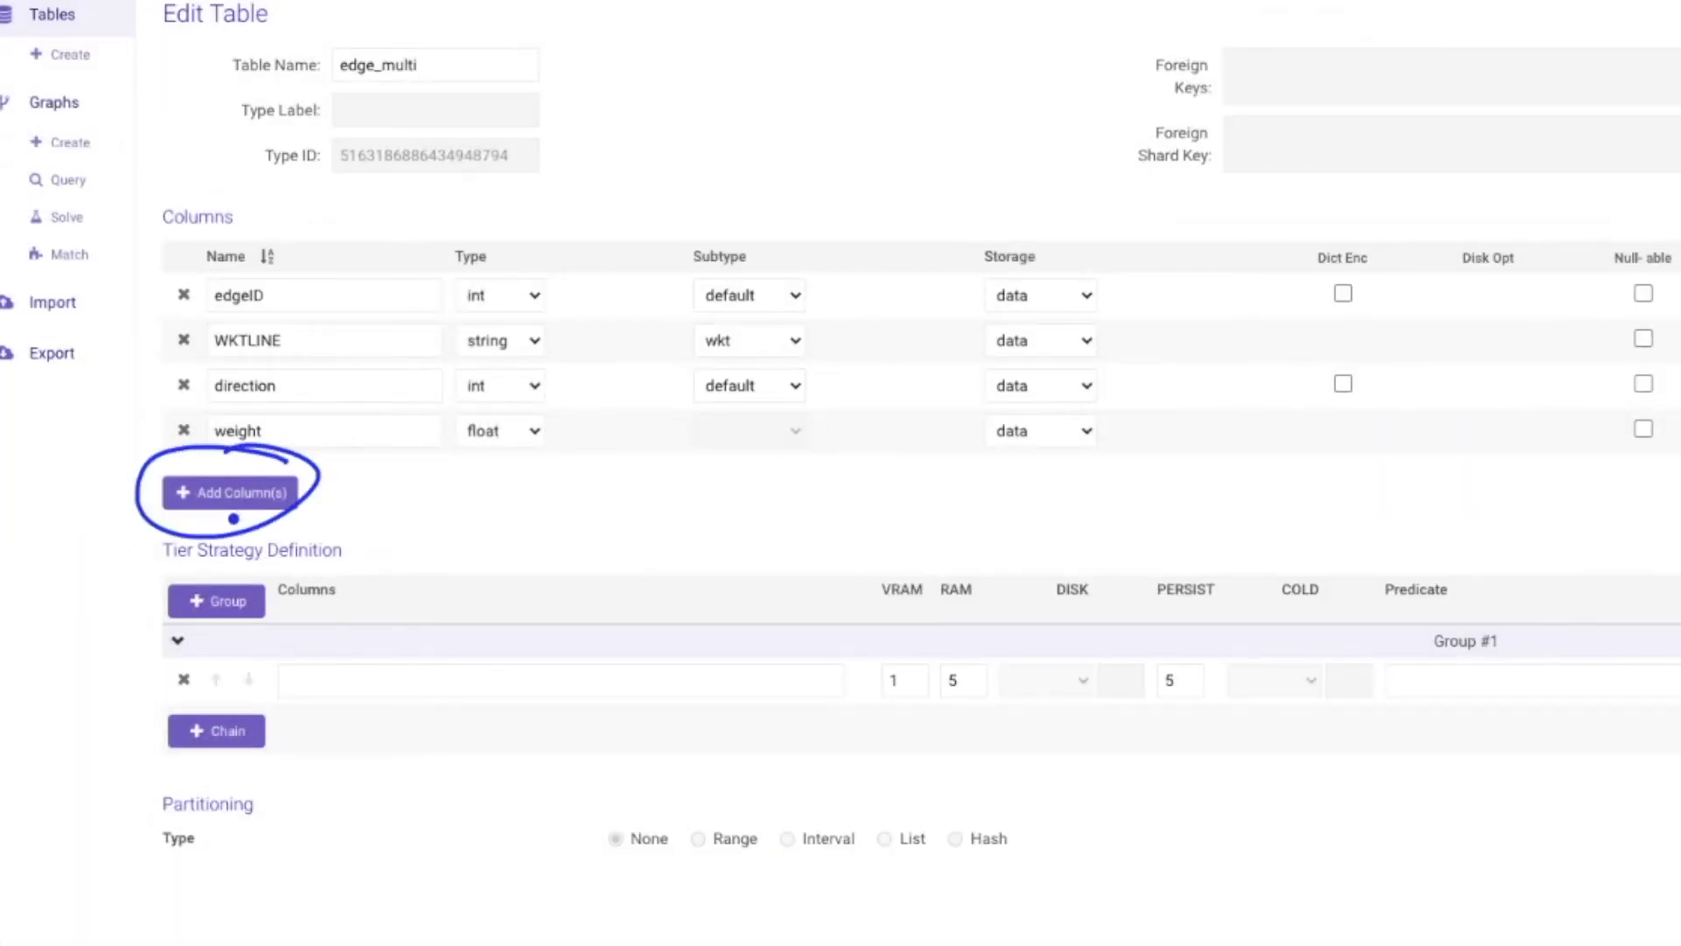
Add a new column named on_off to the edge_multi table with type int and initial value 1.
{"action": "left_click", "coordinate": [233, 497]}
{"action": "type", "text": "on_off"}
{"action": "key", "text": "Return"}
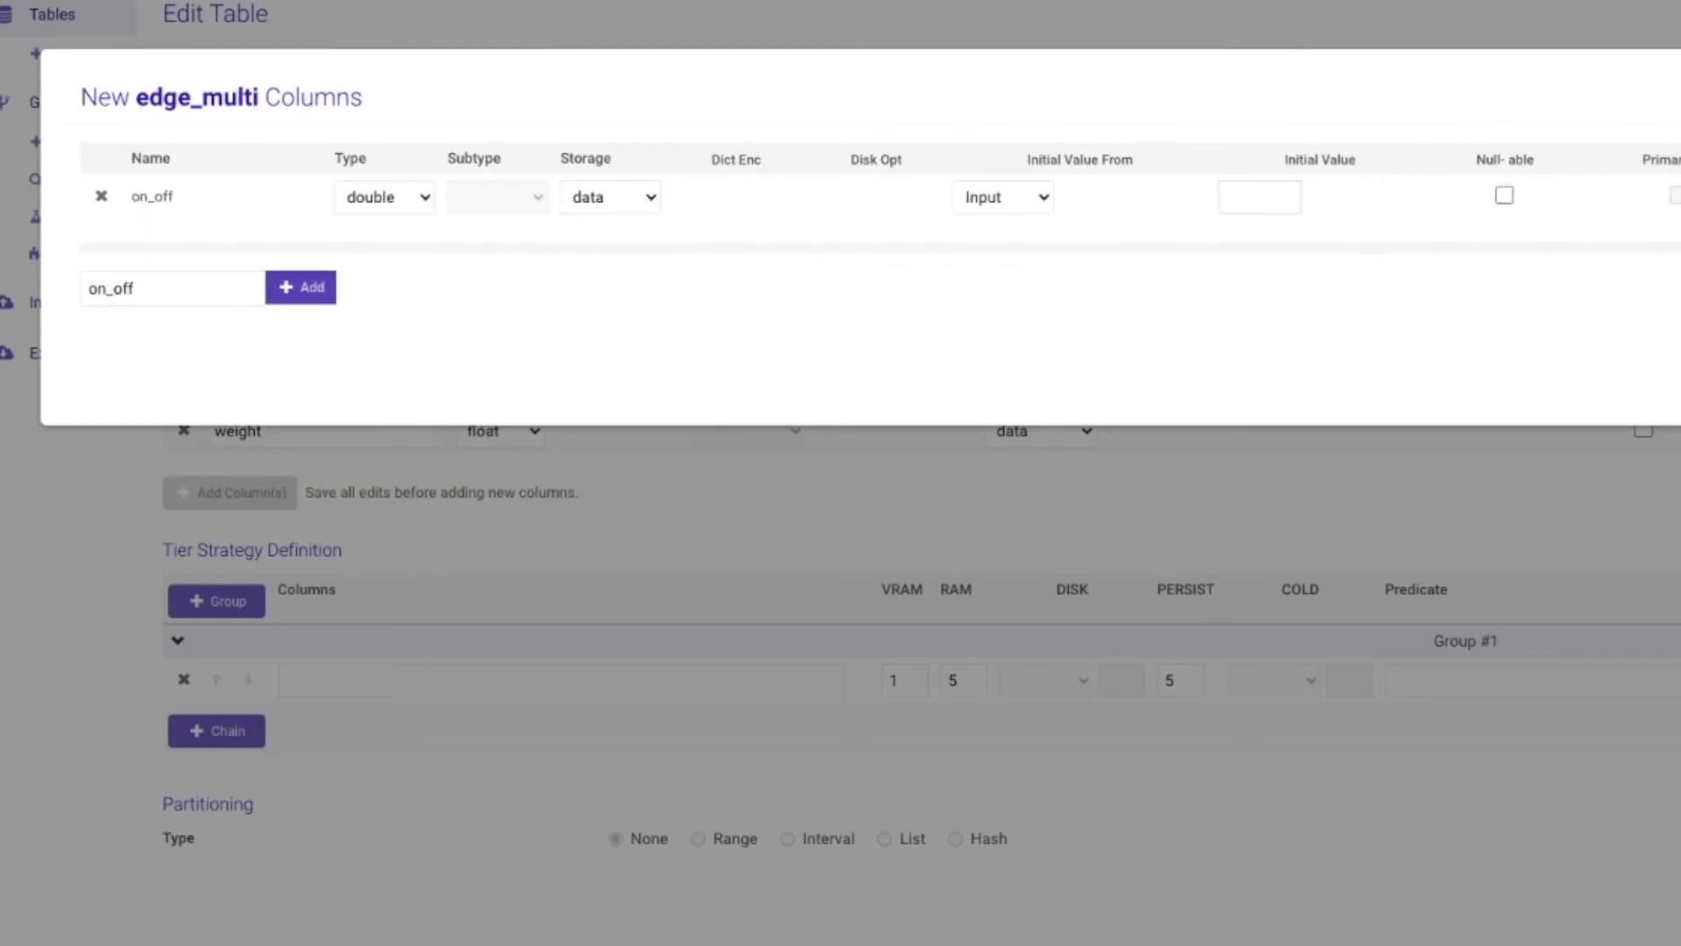
{"action": "left_click", "coordinate": [383, 197]}
{"action": "left_click", "coordinate": [373, 240]}
{"action": "left_click", "coordinate": [1258, 197]}
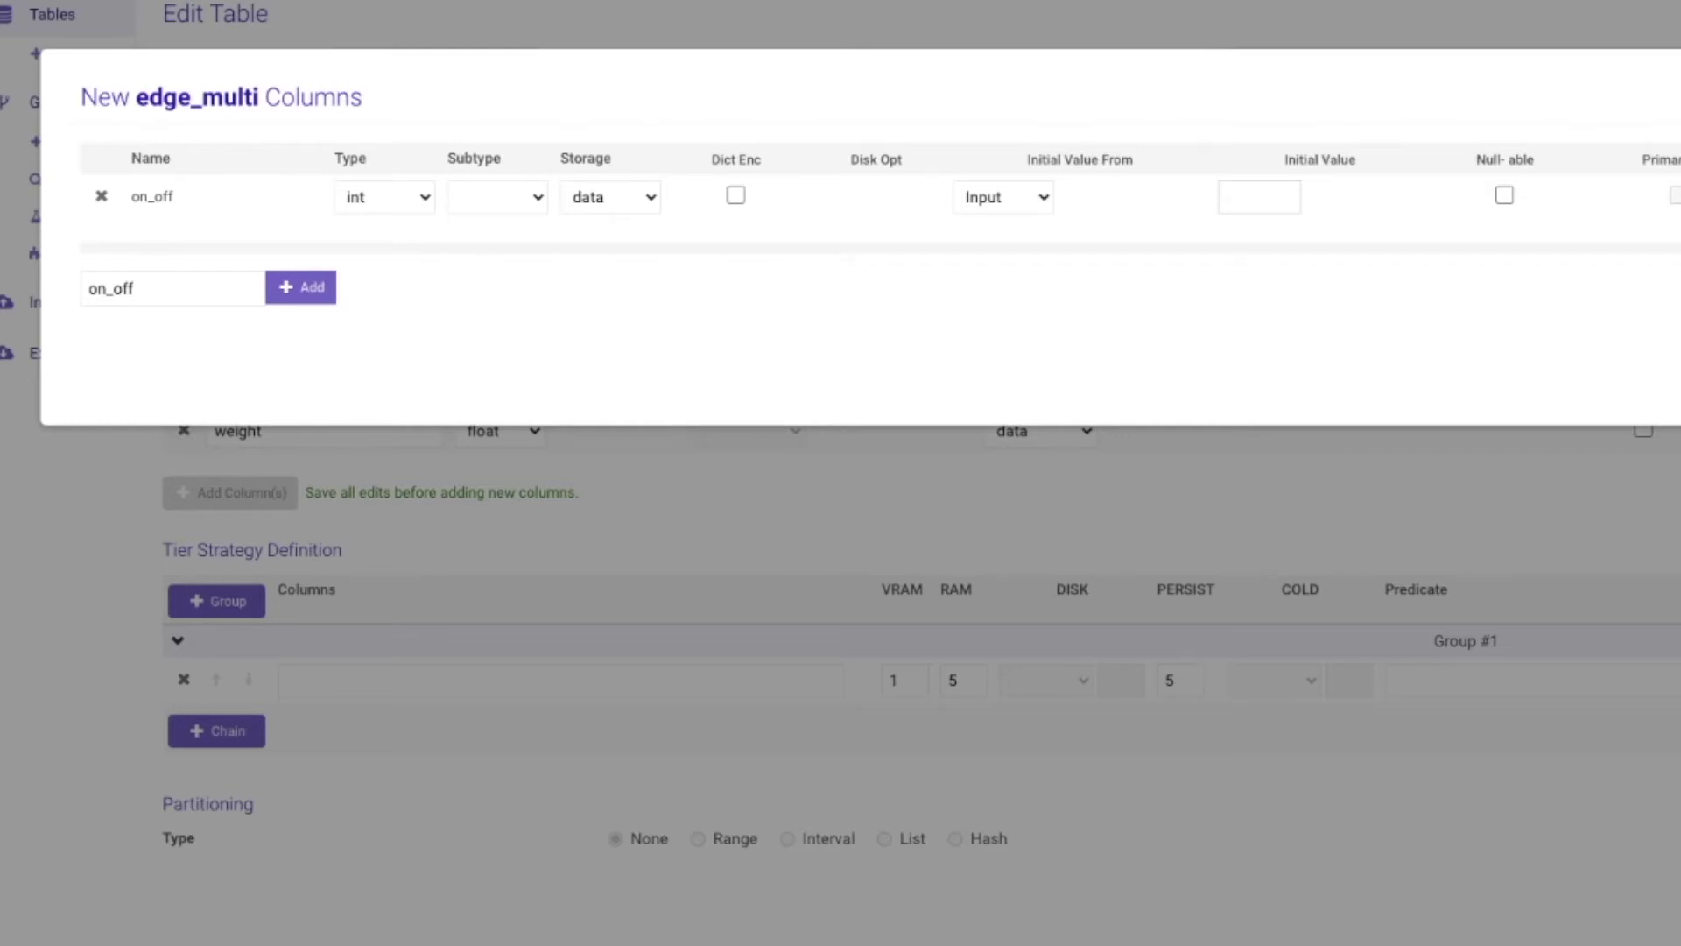
{"action": "type", "text": "1"}
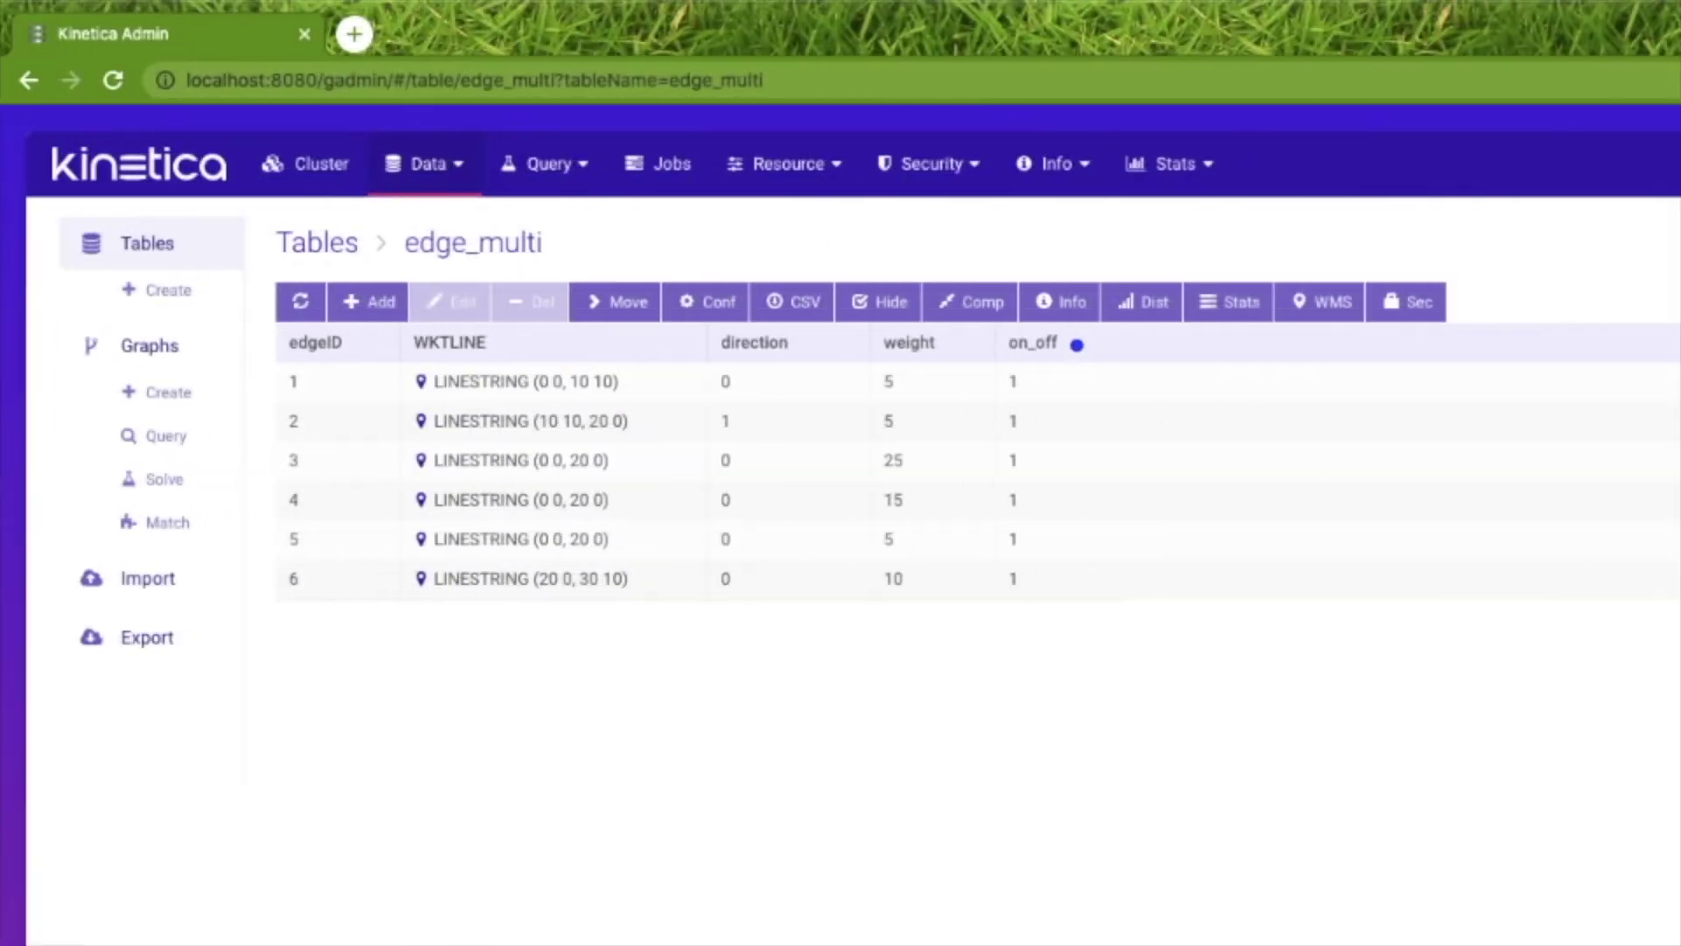
{"action": "mouse_move", "coordinate": [1076, 344]}
{"action": "left_mouse_down"}
{"action": "mouse_move", "coordinate": [981, 602]}
{"action": "mouse_move", "coordinate": [1090, 330]}
{"action": "left_mouse_up"}
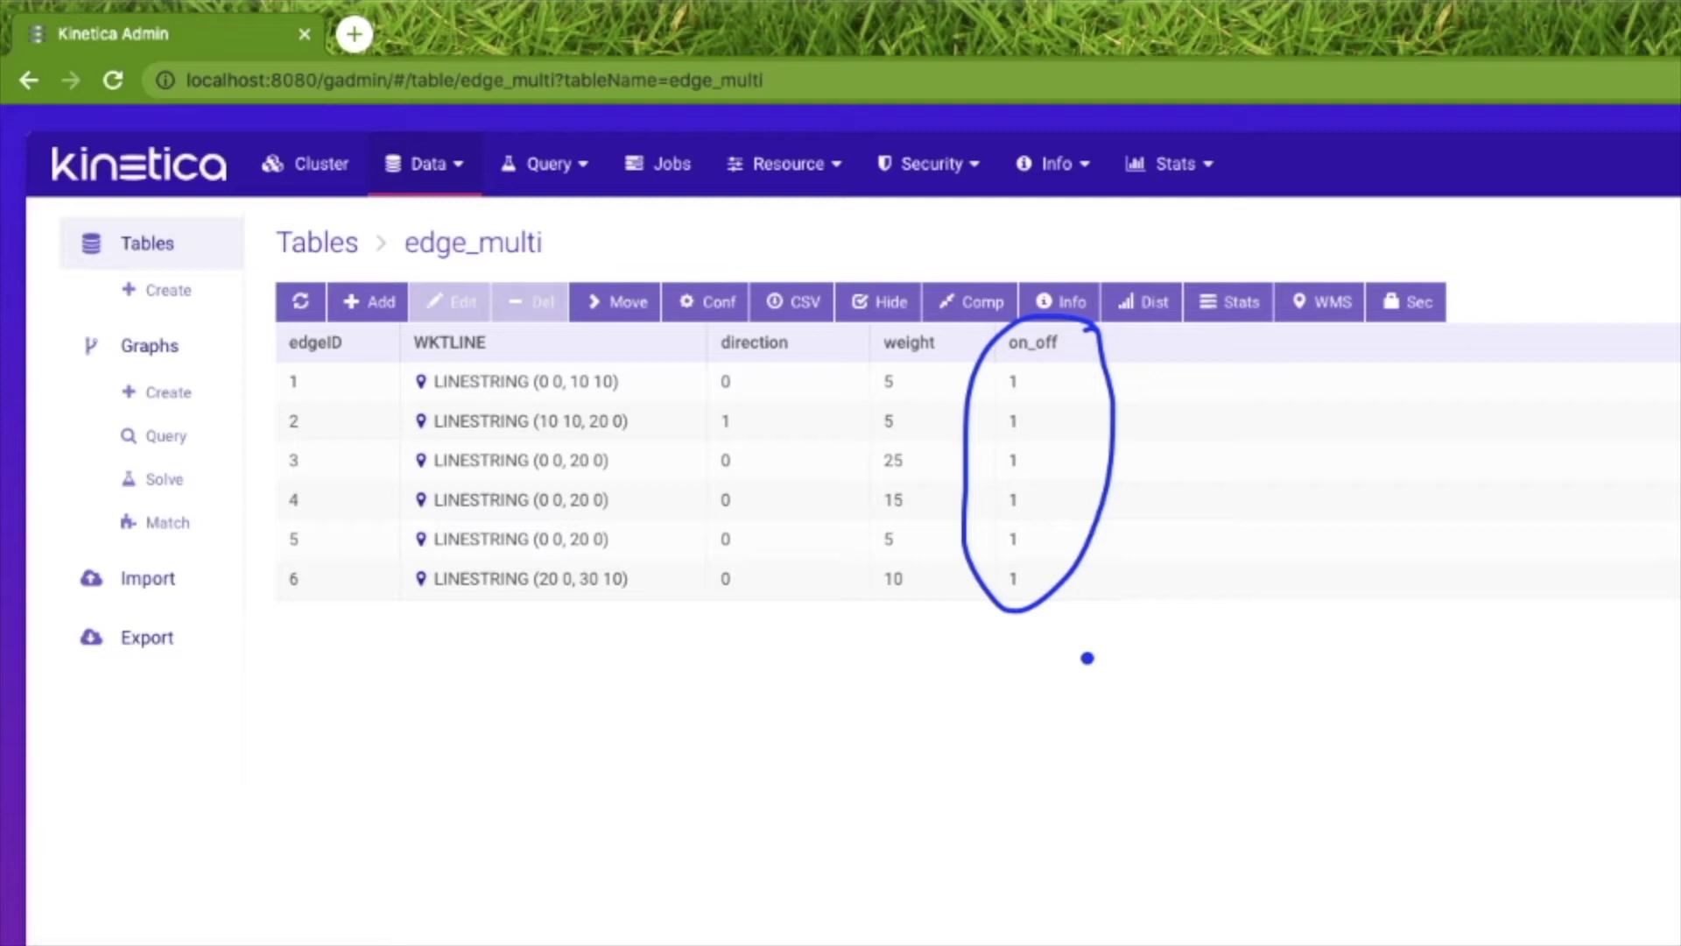
{"action": "left_click_drag", "start_coordinate": [1048, 625], "coordinate": [1087, 733]}
{"action": "mouse_move", "coordinate": [1063, 792]}
{"action": "left_mouse_down"}
{"action": "mouse_move", "coordinate": [1093, 774]}
{"action": "mouse_move", "coordinate": [1123, 817]}
{"action": "left_mouse_up"}
{"action": "mouse_move", "coordinate": [1198, 795]}
{"action": "left_mouse_down"}
{"action": "mouse_move", "coordinate": [1178, 816]}
{"action": "mouse_move", "coordinate": [1238, 811]}
{"action": "left_mouse_up"}
{"action": "left_click_drag", "start_coordinate": [1255, 769], "coordinate": [1253, 816]}
{"action": "left_click_drag", "start_coordinate": [1237, 790], "coordinate": [1537, 793]}
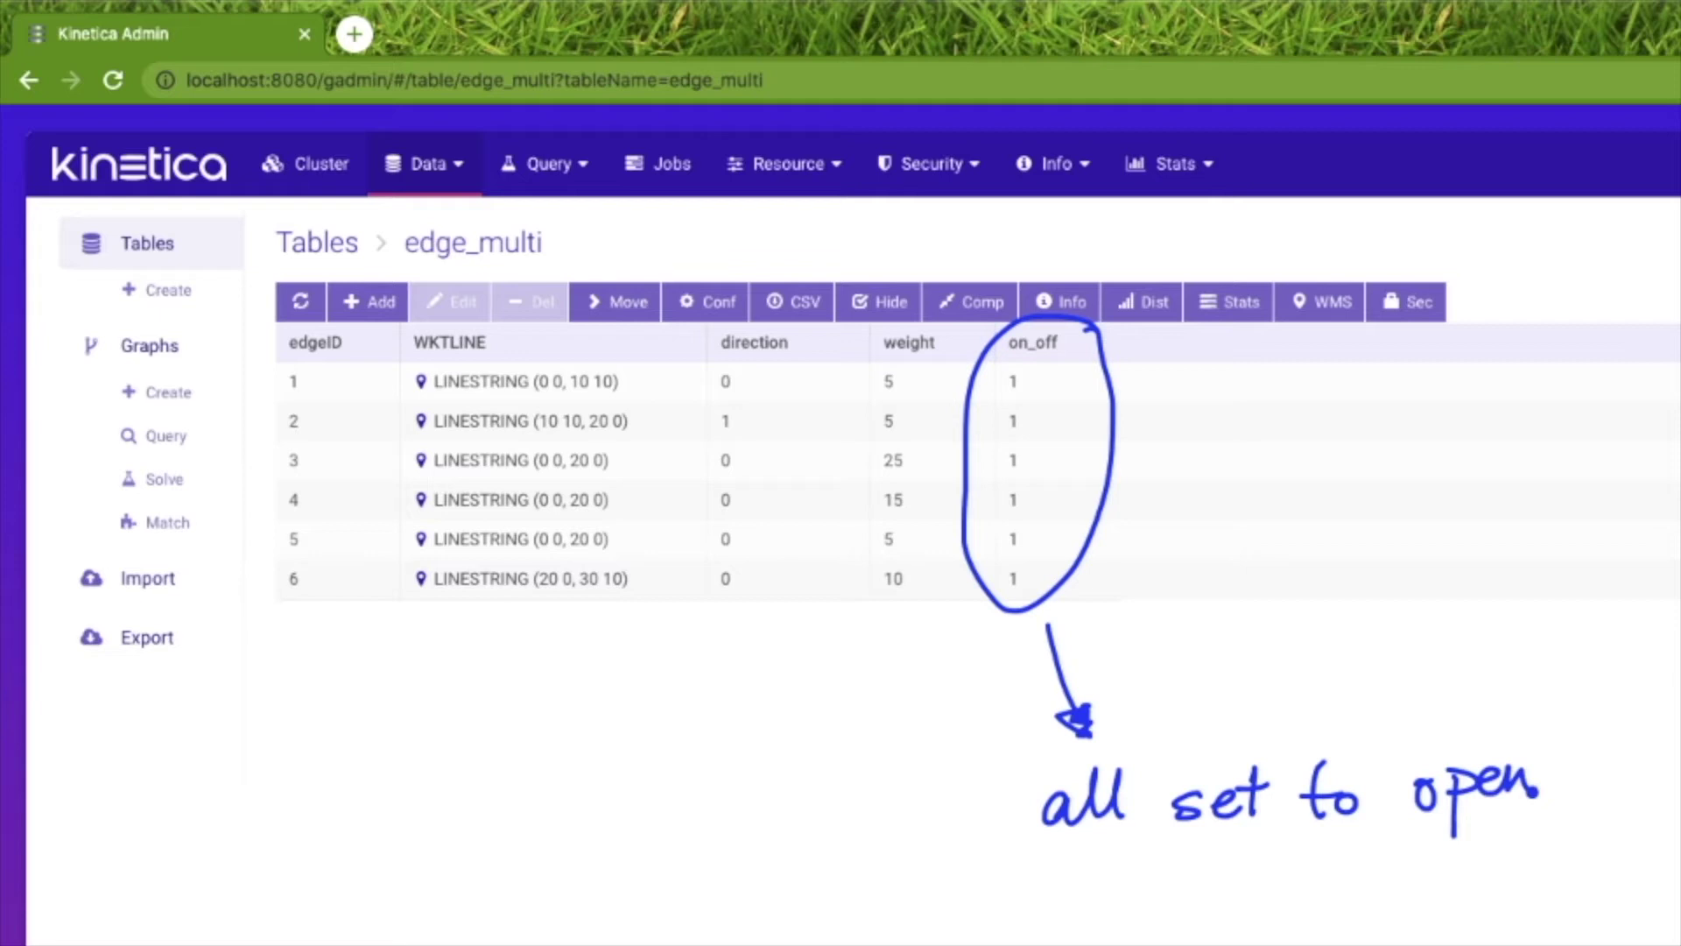
{"action": "mouse_move", "coordinate": [477, 254]}
{"action": "left_mouse_down"}
{"action": "mouse_move", "coordinate": [442, 261]}
{"action": "mouse_move", "coordinate": [418, 299]}
{"action": "left_mouse_up"}
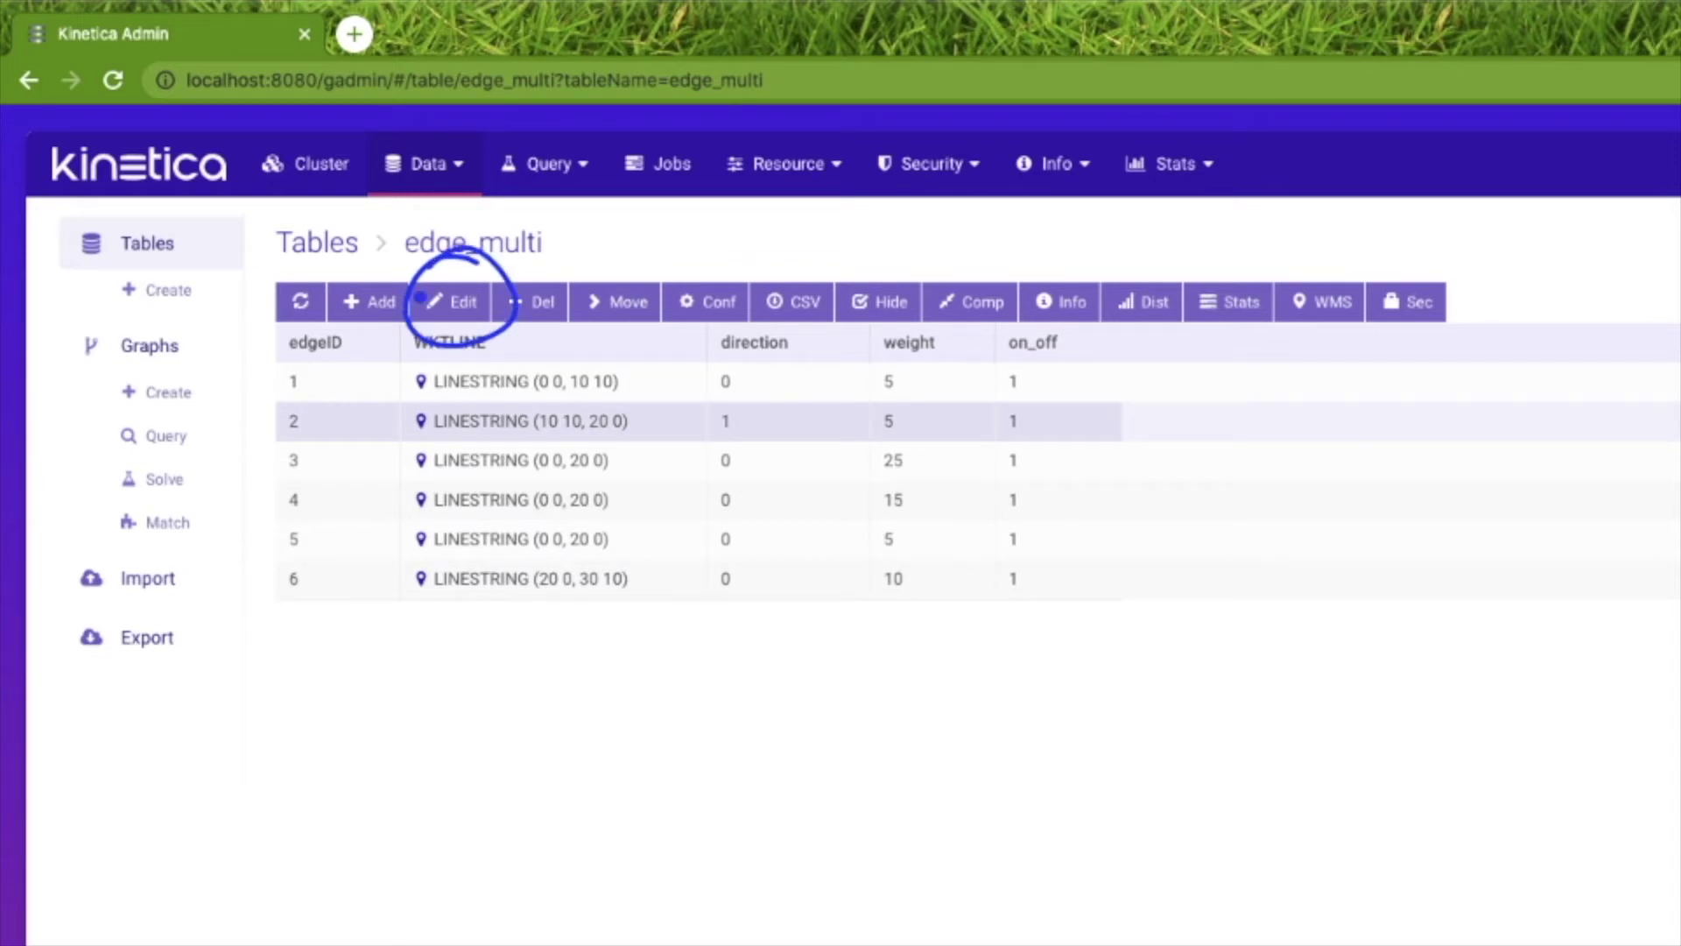
Edit the record with edgeID 2, set its on_off value to 0 and save it.
{"action": "left_click", "coordinate": [450, 301]}
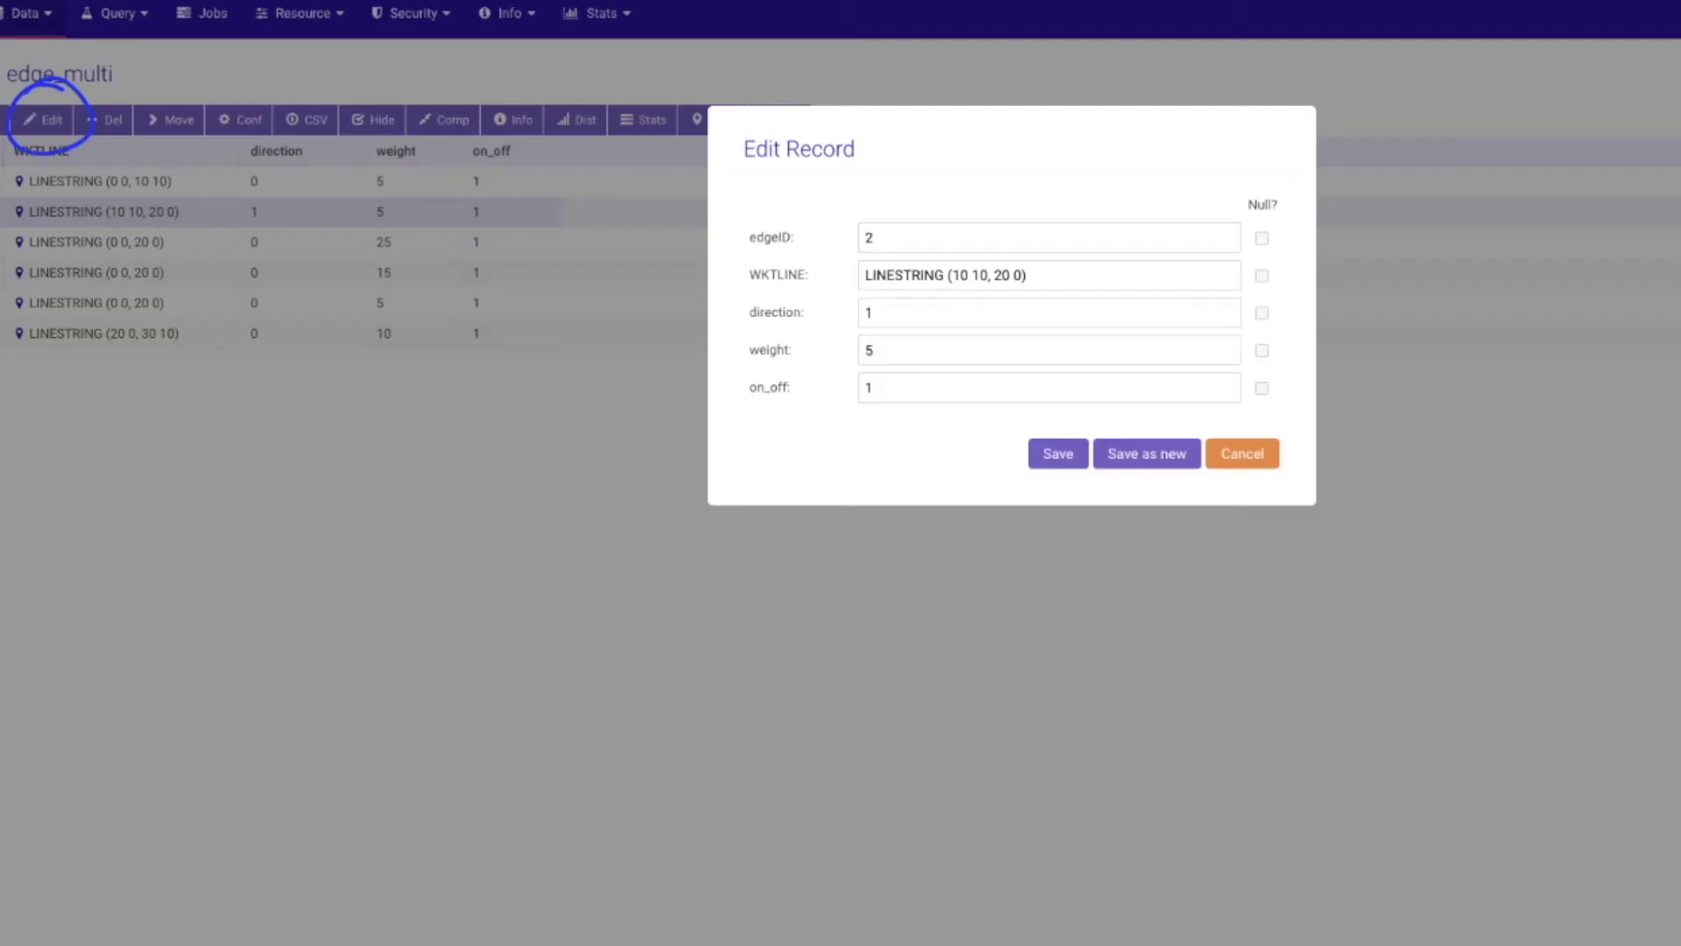
{"action": "double_click", "coordinate": [870, 387]}
{"action": "type", "text": "0"}
{"action": "left_click", "coordinate": [1057, 453]}
Edit the record with edgeID 5, set its on_off value to 0 and save it.
{"action": "left_click", "coordinate": [380, 303]}
{"action": "left_click", "coordinate": [42, 120]}
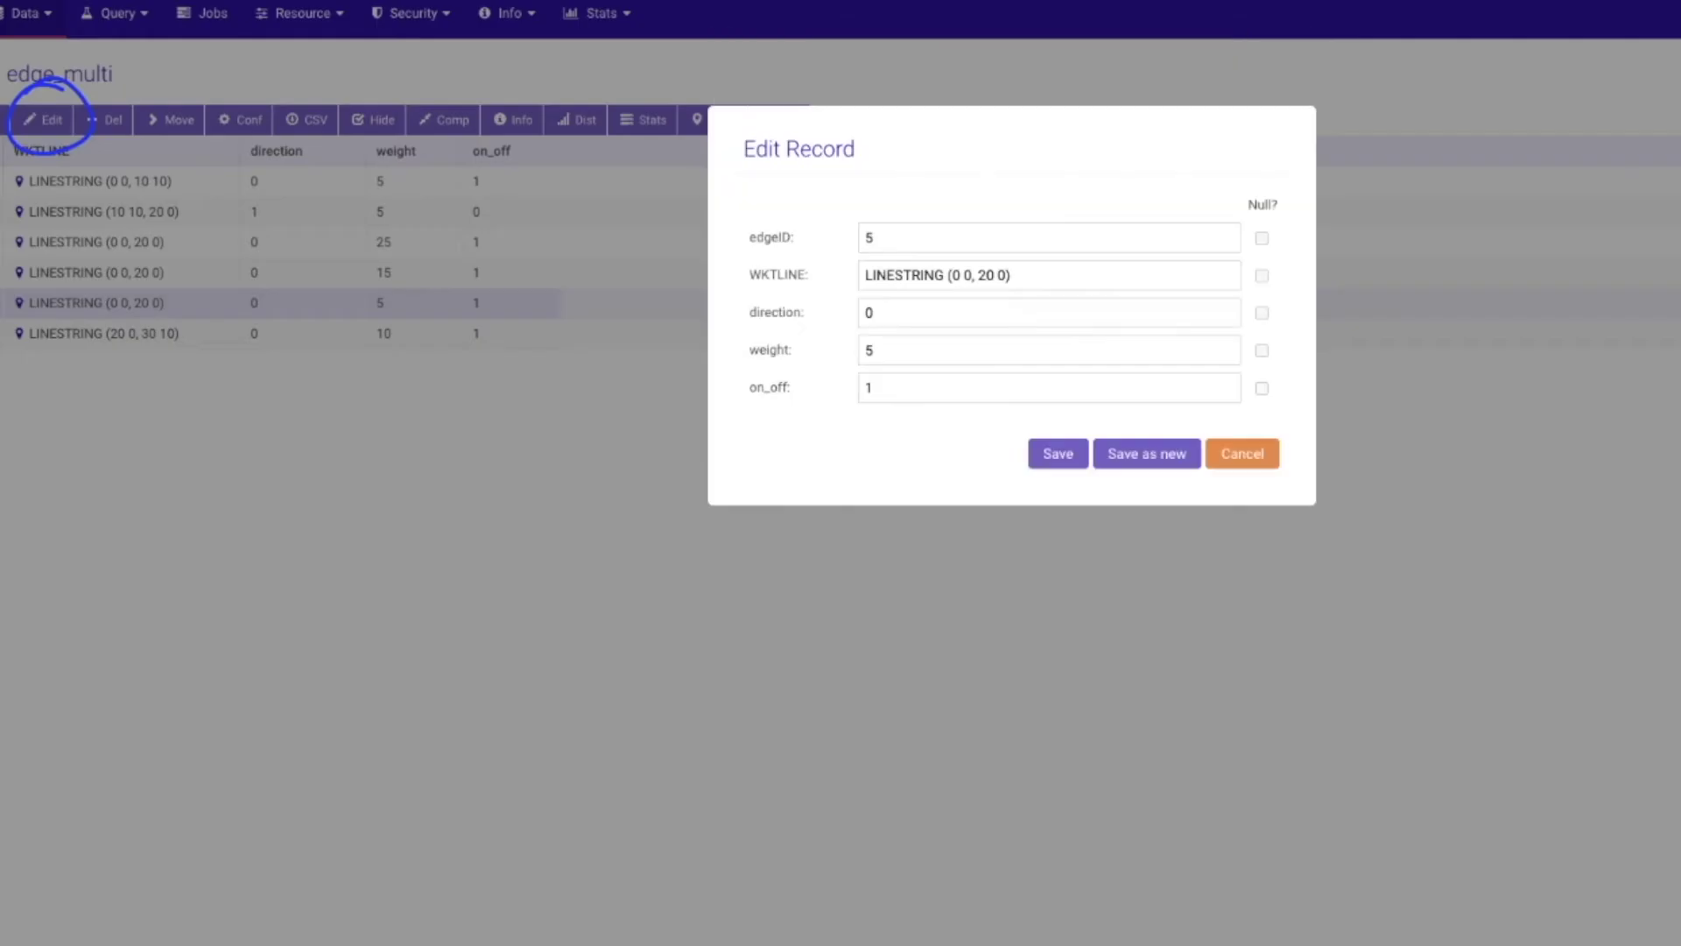
{"action": "double_click", "coordinate": [869, 387]}
{"action": "type", "text": "0"}
{"action": "left_click", "coordinate": [1058, 454]}
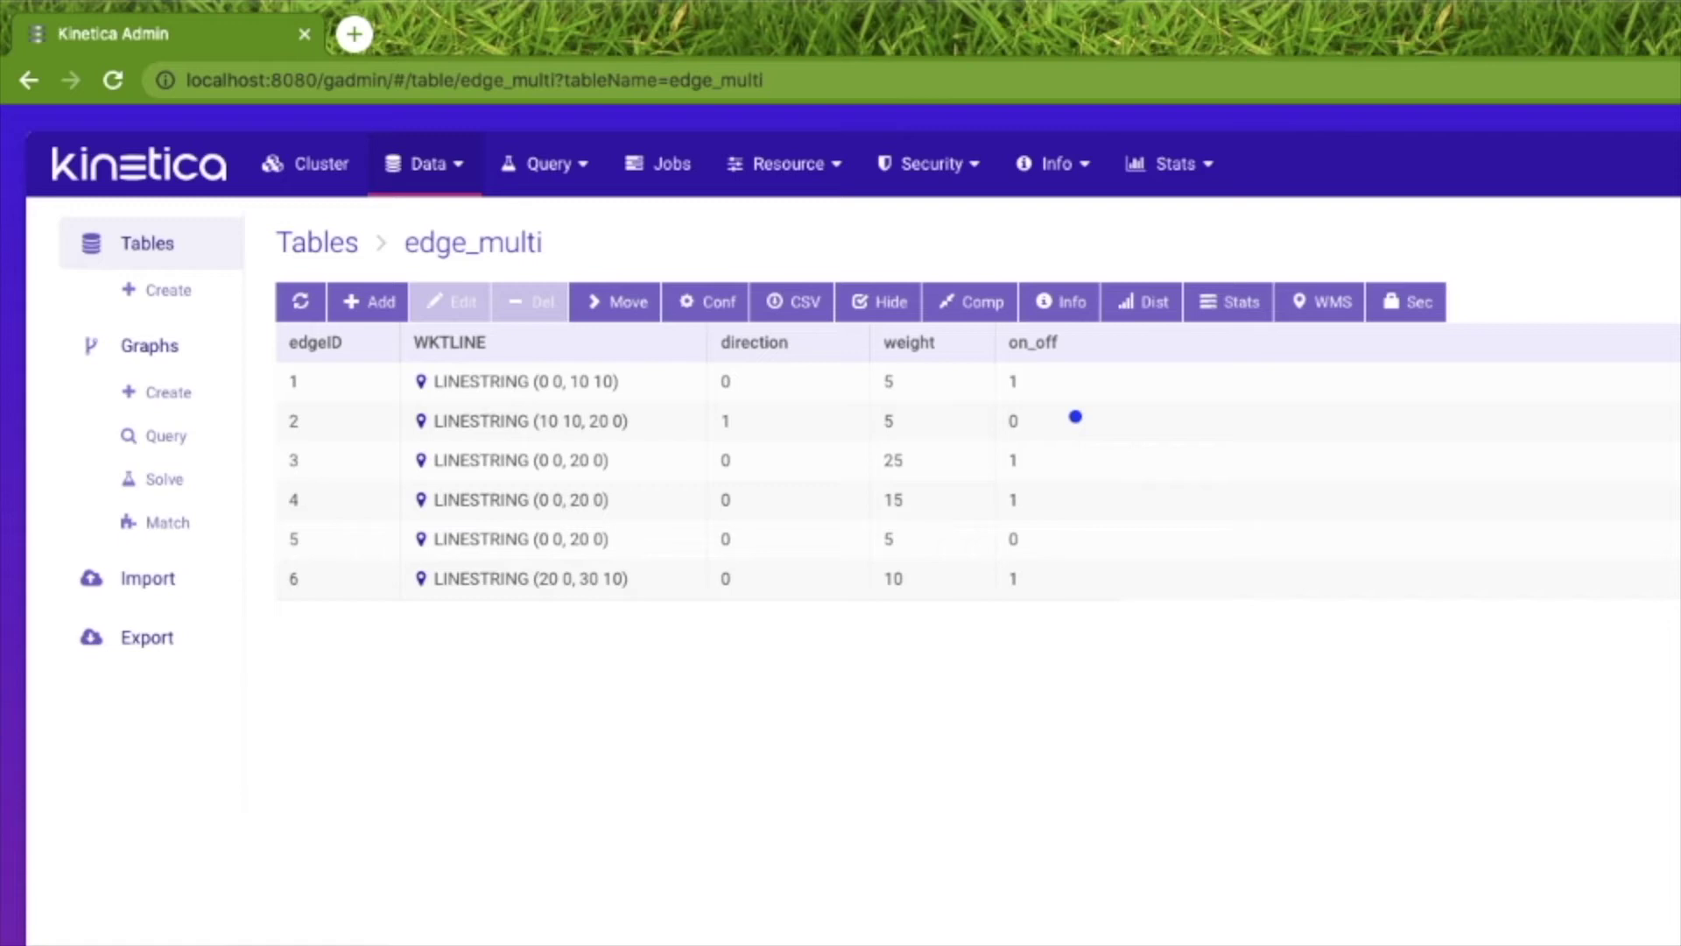
{"action": "left_click_drag", "start_coordinate": [1049, 422], "coordinate": [1150, 434]}
{"action": "mouse_move", "coordinate": [1181, 399]}
{"action": "left_mouse_down"}
{"action": "mouse_move", "coordinate": [1183, 431]}
{"action": "mouse_move", "coordinate": [1202, 418]}
{"action": "left_mouse_up"}
{"action": "left_click_drag", "start_coordinate": [1233, 417], "coordinate": [1235, 433]}
{"action": "mouse_move", "coordinate": [1246, 400]}
{"action": "left_mouse_down"}
{"action": "mouse_move", "coordinate": [1243, 424]}
{"action": "mouse_move", "coordinate": [1287, 431]}
{"action": "mouse_move", "coordinate": [1314, 394]}
{"action": "left_mouse_up"}
{"action": "left_click_drag", "start_coordinate": [1042, 536], "coordinate": [1129, 551]}
{"action": "mouse_move", "coordinate": [1164, 515]}
{"action": "left_mouse_down"}
{"action": "mouse_move", "coordinate": [1163, 552]}
{"action": "mouse_move", "coordinate": [1188, 536]}
{"action": "left_mouse_up"}
{"action": "left_click_drag", "start_coordinate": [1223, 536], "coordinate": [1216, 551]}
{"action": "left_click_drag", "start_coordinate": [1234, 522], "coordinate": [1225, 552]}
{"action": "left_click_drag", "start_coordinate": [1237, 536], "coordinate": [1251, 554]}
{"action": "mouse_move", "coordinate": [1258, 543]}
{"action": "left_mouse_down"}
{"action": "mouse_move", "coordinate": [1283, 552]}
{"action": "mouse_move", "coordinate": [1314, 508]}
{"action": "left_mouse_up"}
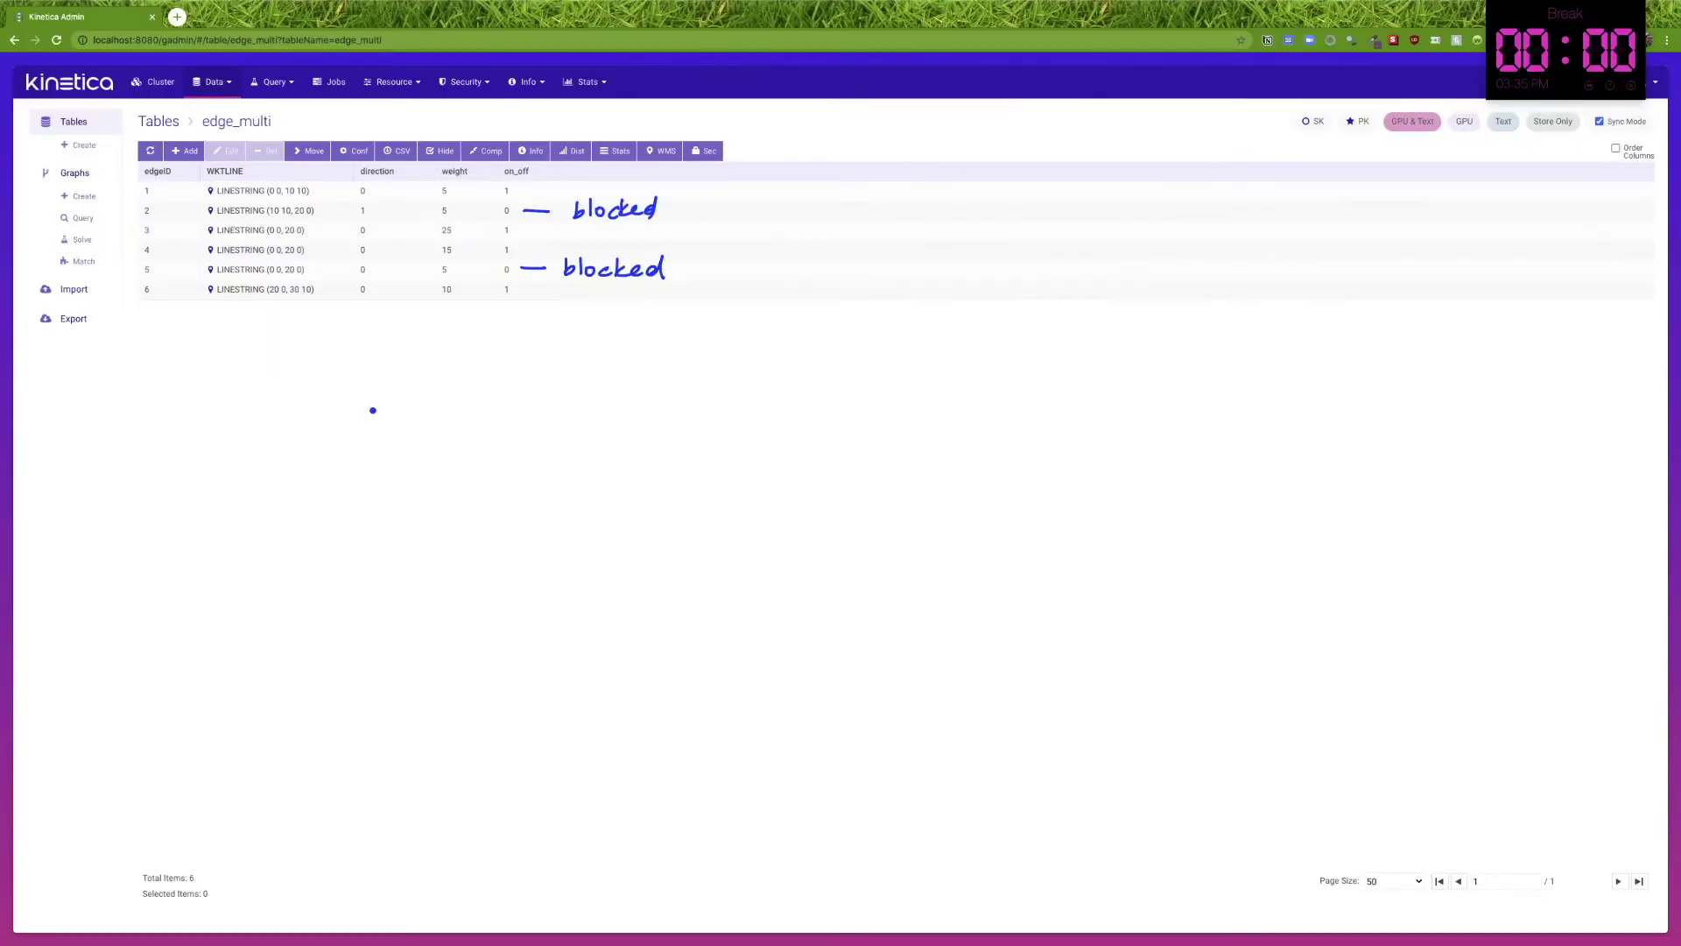
{"action": "mouse_move", "coordinate": [216, 371]}
{"action": "left_mouse_down"}
{"action": "mouse_move", "coordinate": [172, 352]}
{"action": "mouse_move", "coordinate": [219, 361]}
{"action": "left_mouse_up"}
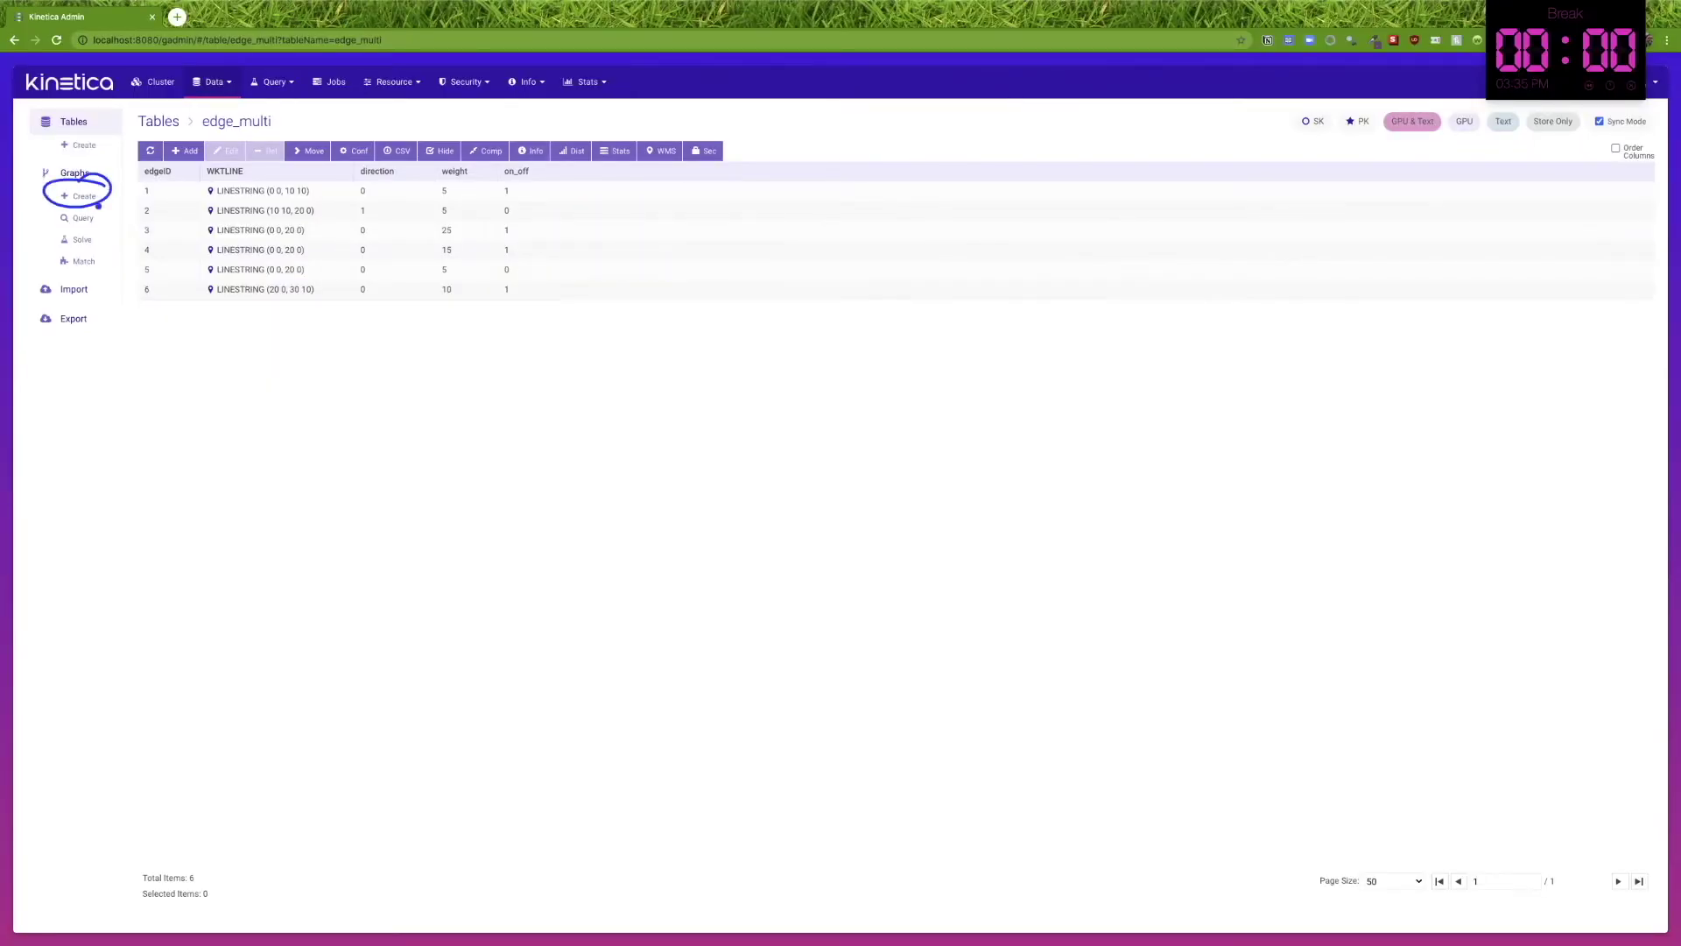
Open the graph creation form and add the restrictions configuration RESTRICTIONS_EDGE_ID, RESTRICTIONS_ONOFFCOMPARED.
{"action": "left_click", "coordinate": [83, 196]}
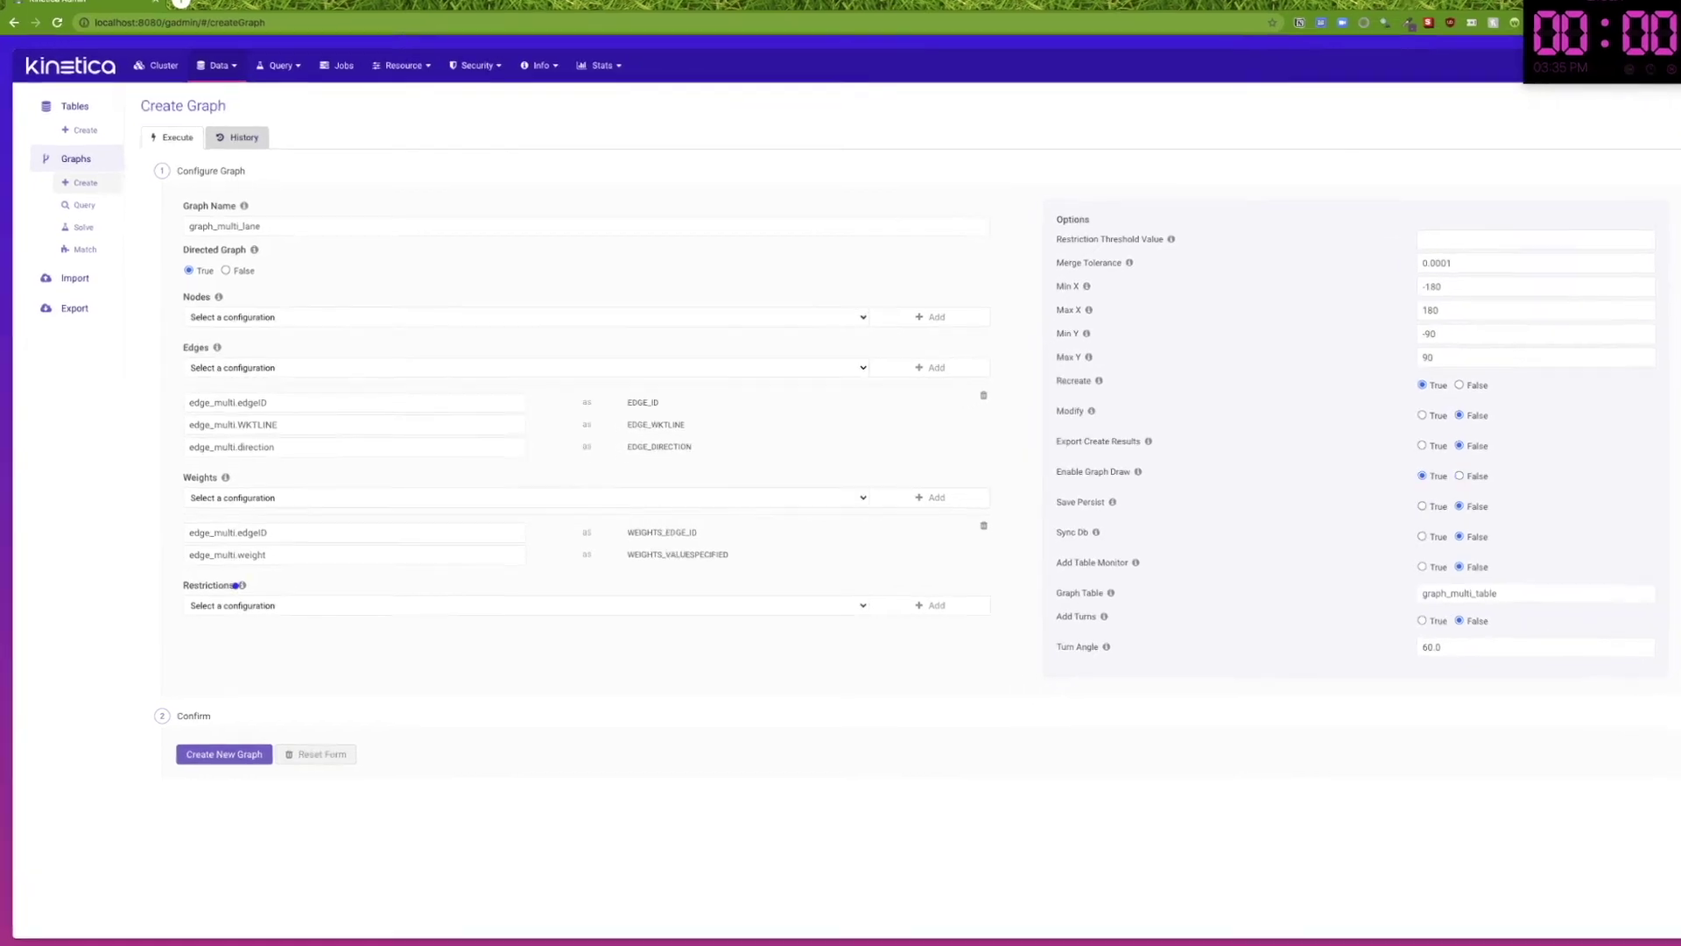
{"action": "left_click_drag", "start_coordinate": [268, 505], "coordinate": [273, 514]}
{"action": "left_click_drag", "start_coordinate": [73, 534], "coordinate": [67, 555]}
{"action": "left_click_drag", "start_coordinate": [95, 533], "coordinate": [135, 550]}
{"action": "left_click_drag", "start_coordinate": [151, 514], "coordinate": [145, 550]}
{"action": "mouse_move", "coordinate": [182, 519]}
{"action": "left_mouse_down"}
{"action": "mouse_move", "coordinate": [169, 552]}
{"action": "mouse_move", "coordinate": [197, 560]}
{"action": "left_mouse_up"}
{"action": "left_click_drag", "start_coordinate": [37, 612], "coordinate": [254, 615]}
{"action": "left_click", "coordinate": [515, 526]}
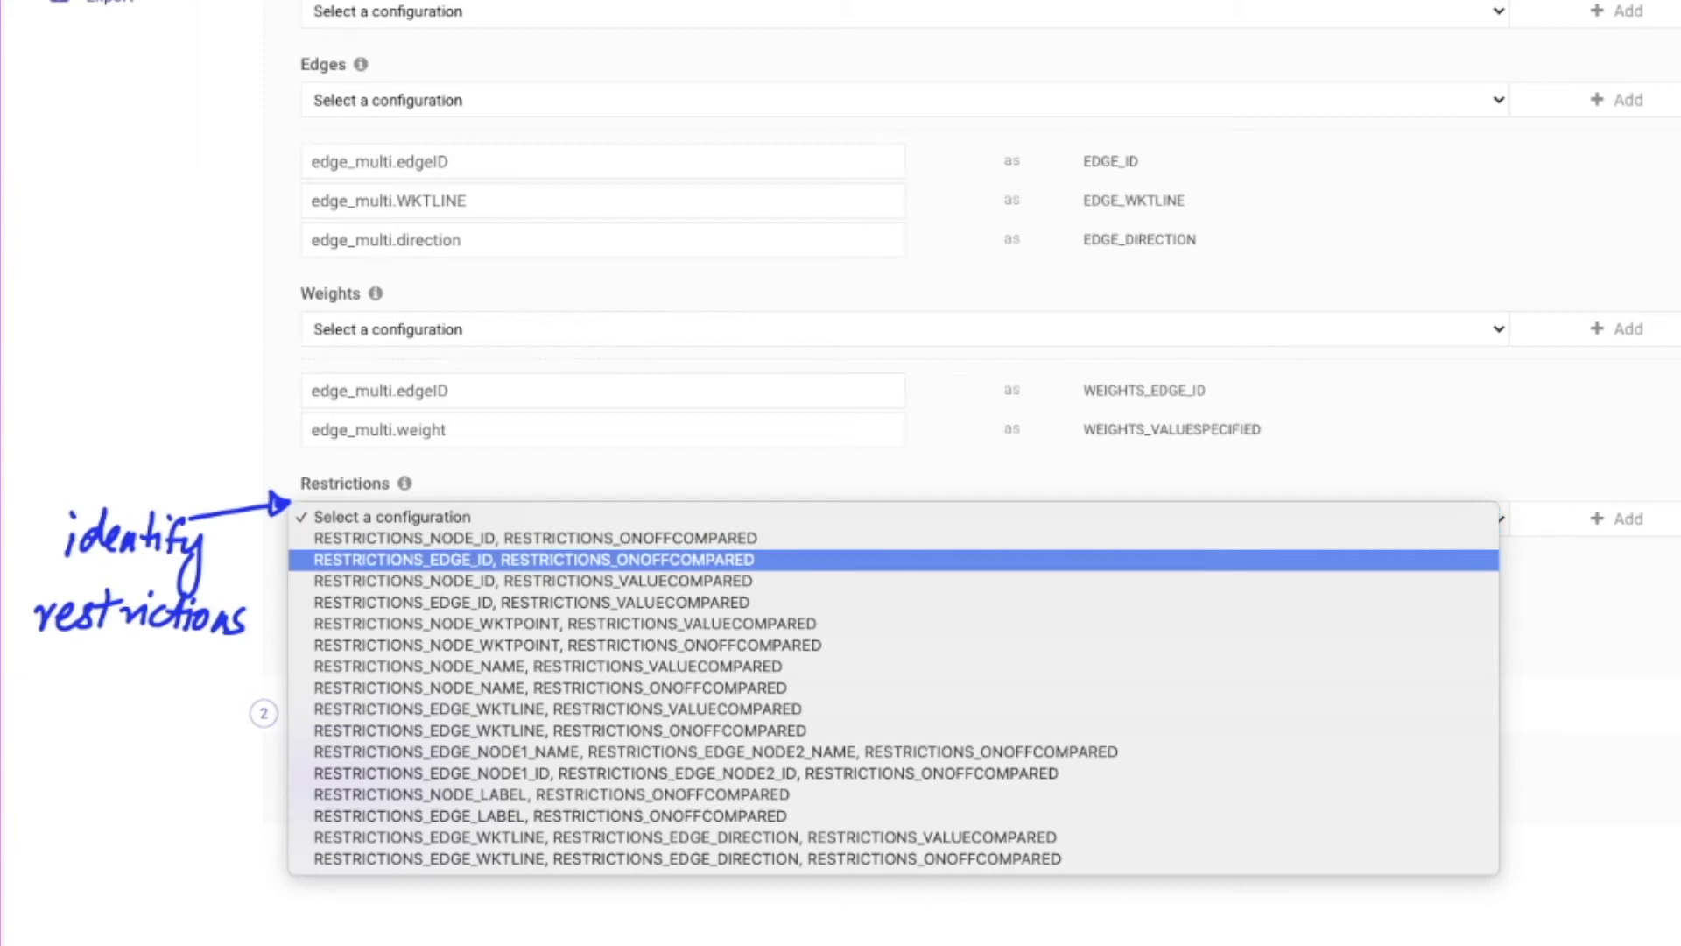
{"action": "left_click", "coordinate": [533, 560]}
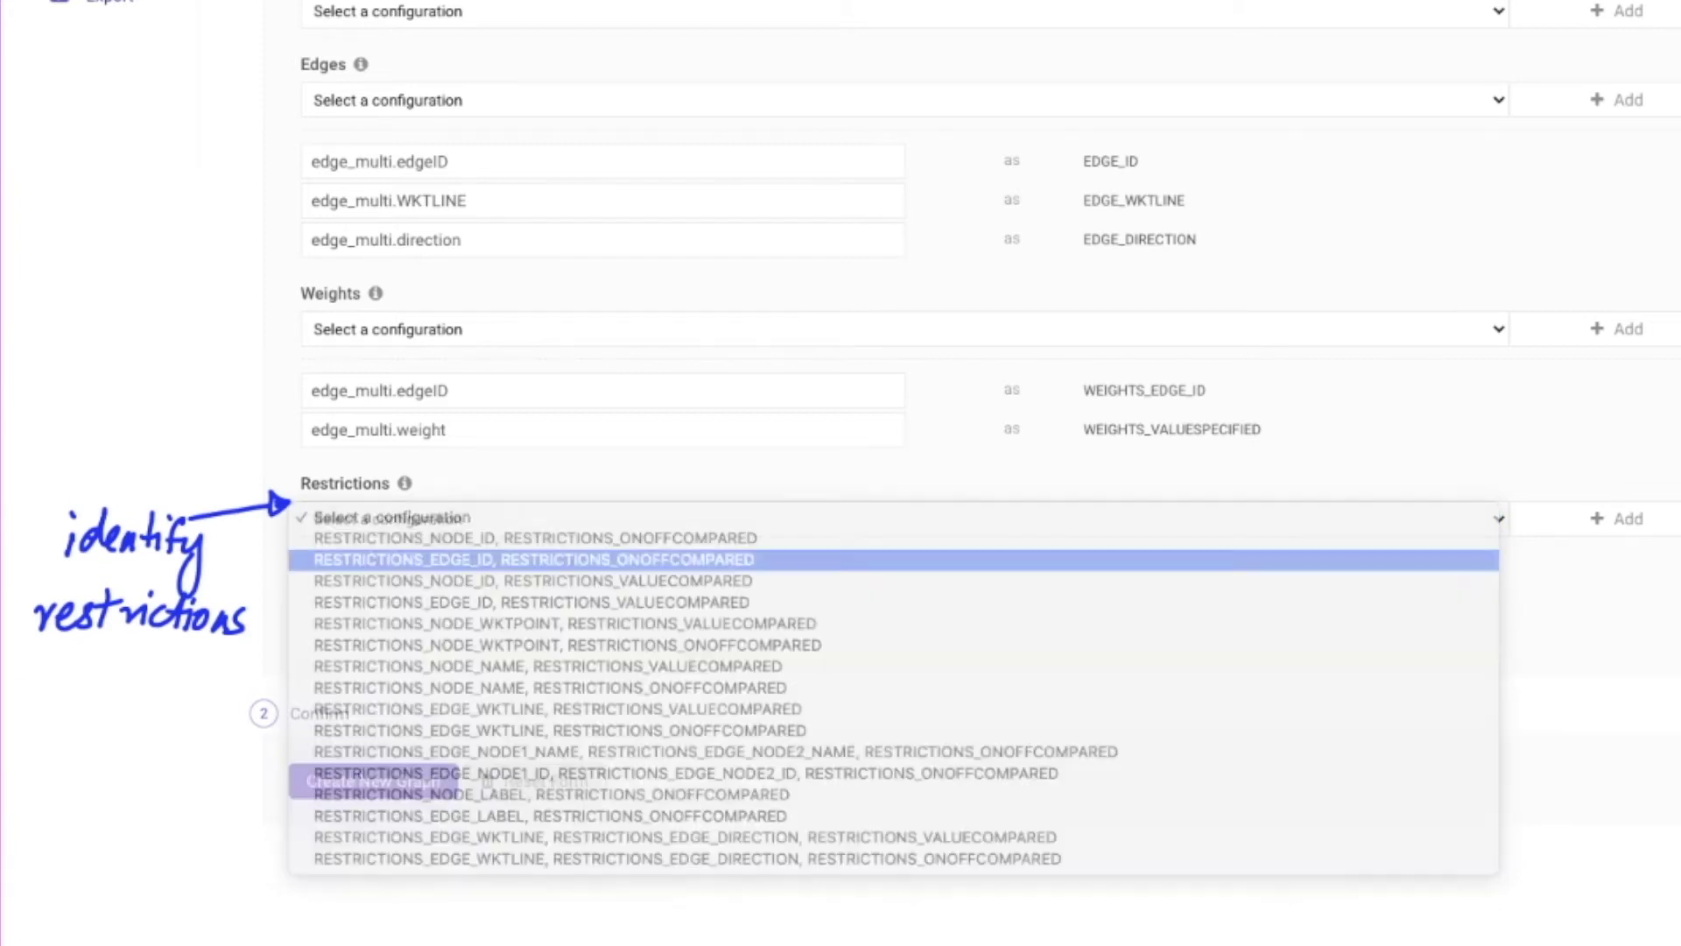
{"action": "left_click", "coordinate": [1616, 518]}
Assign the column edge_multi.edgeID to RESTRICTIONS_EDGE_ID.
{"action": "left_click", "coordinate": [602, 580]}
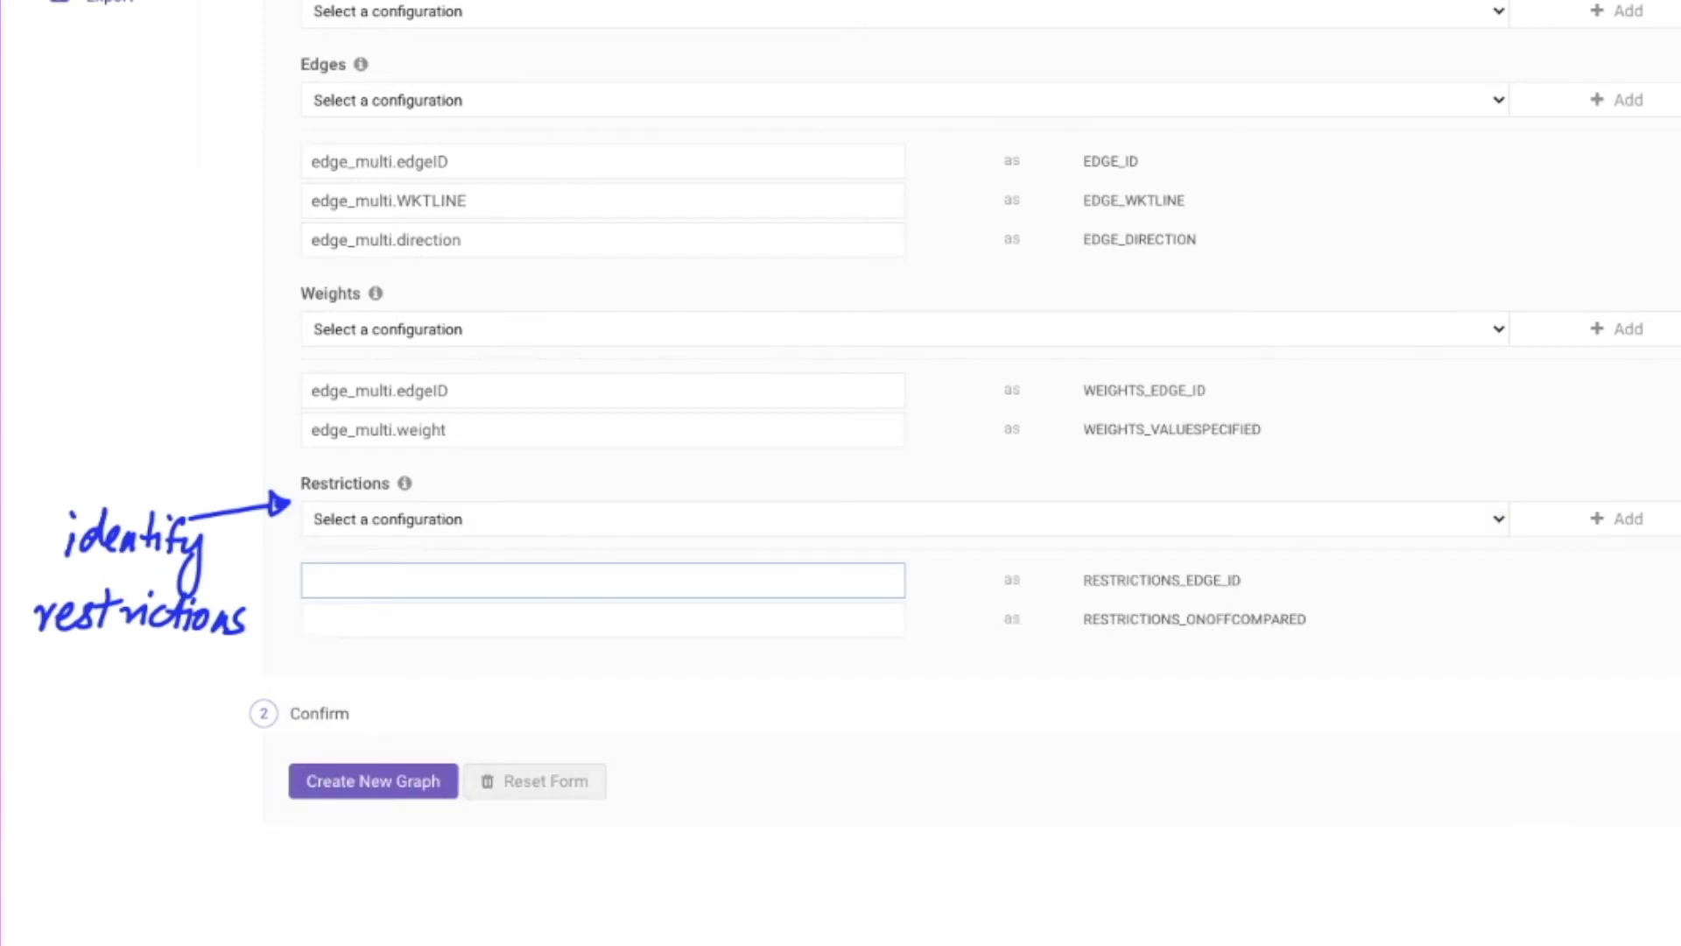
{"action": "type", "text": "edge"}
{"action": "key", "text": "Down"}
{"action": "key", "text": "Down"}
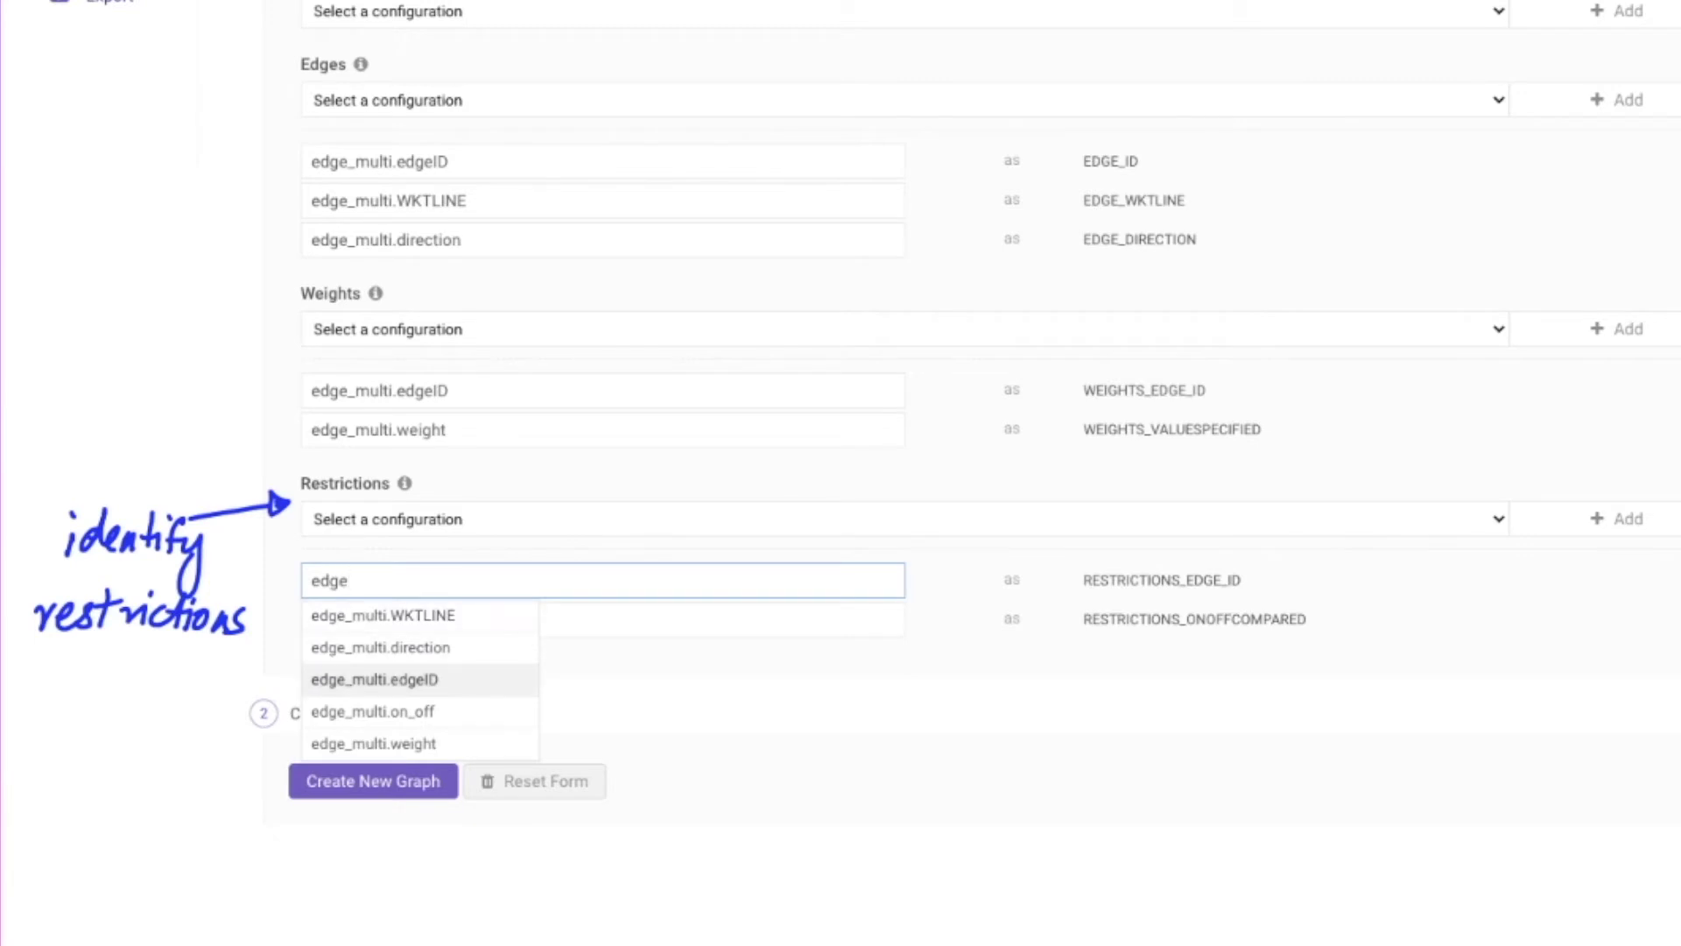
{"action": "key", "text": "Return"}
{"action": "key", "text": "Tab"}
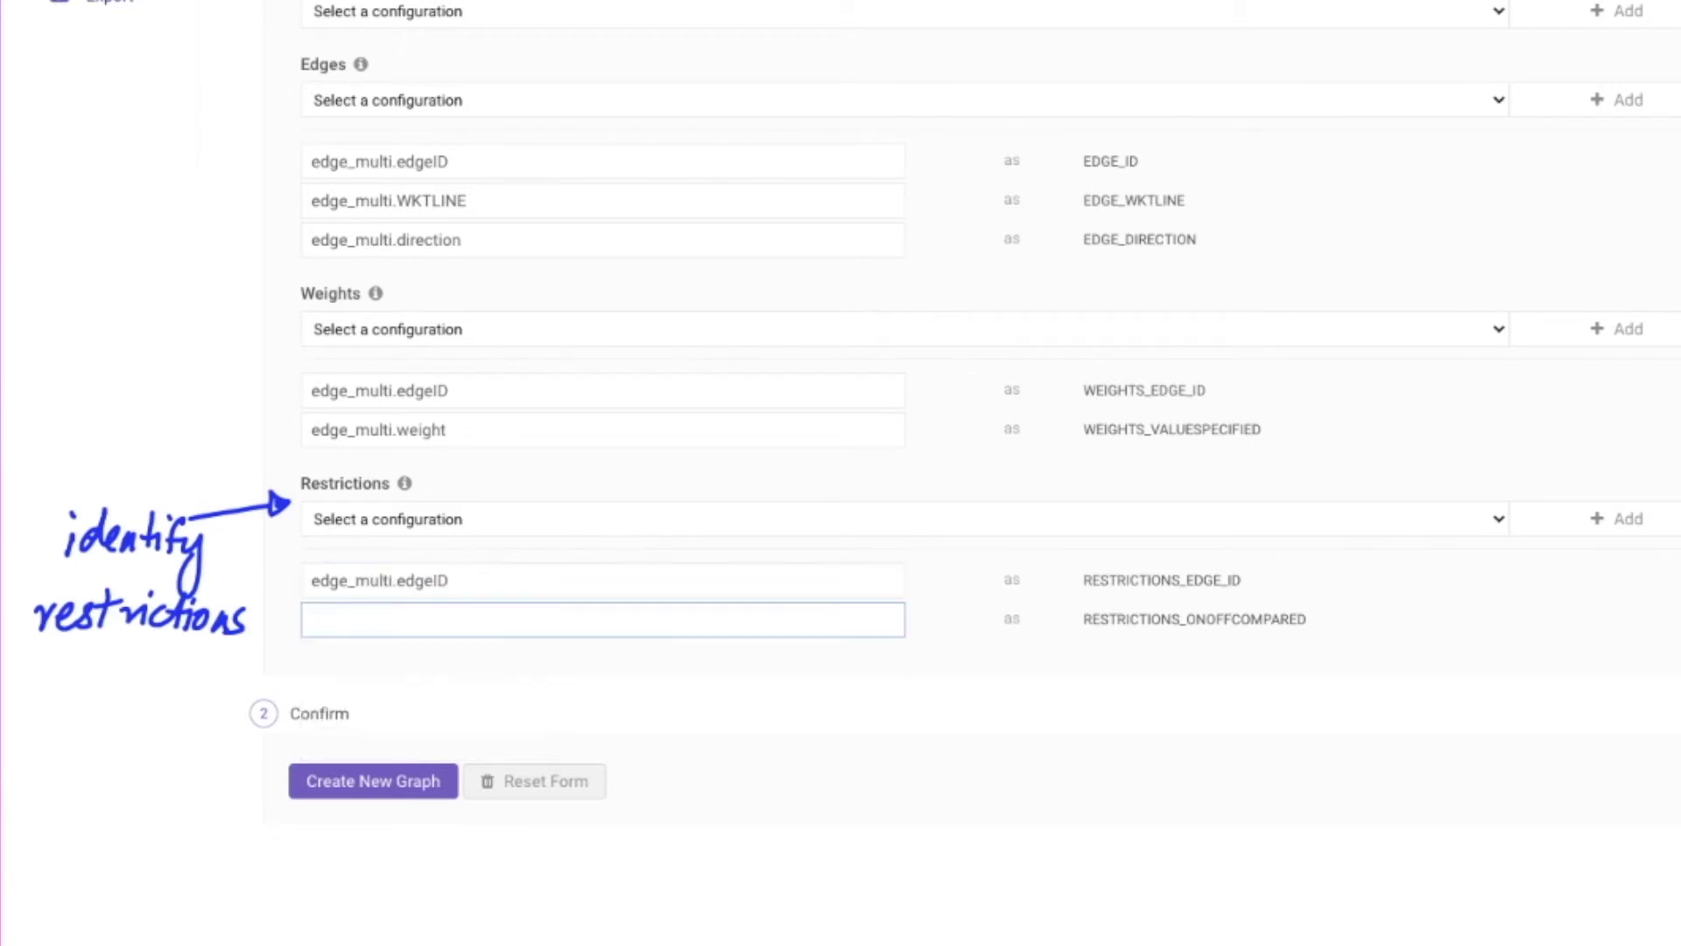
Assign the column edge_multi.on_off to RESTRICTIONS_ONOFFCOMPARED.
{"action": "type", "text": "edge"}
{"action": "key", "text": "Down"}
{"action": "key", "text": "Down"}
{"action": "key", "text": "Down"}
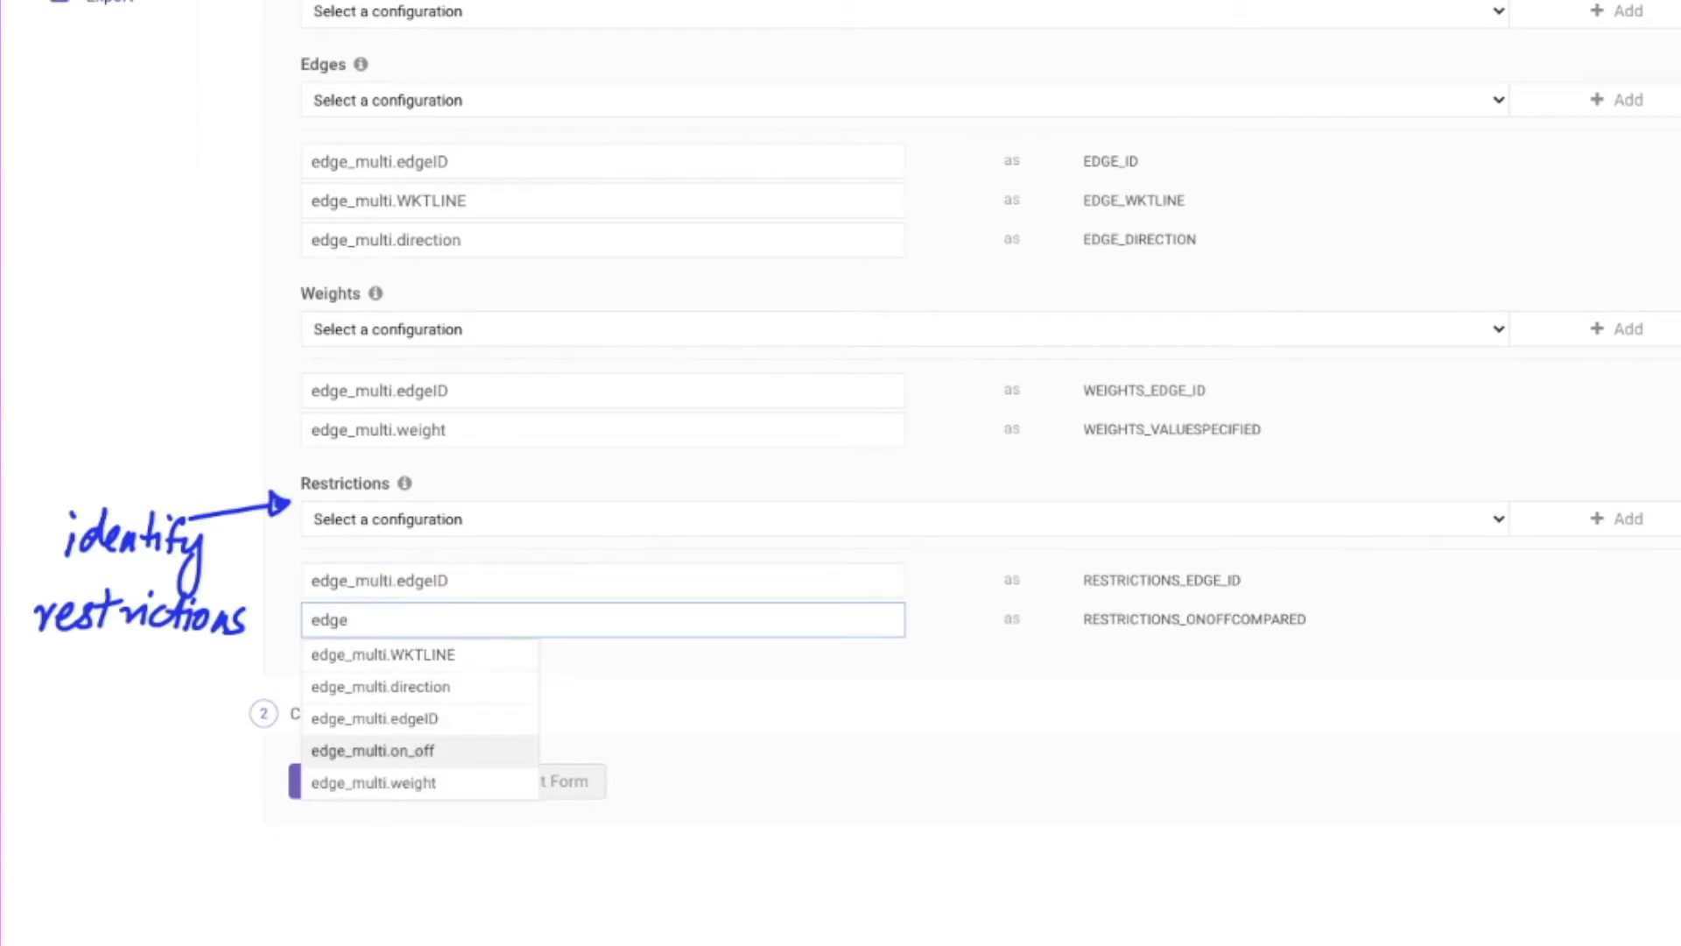
{"action": "key", "text": "Return"}
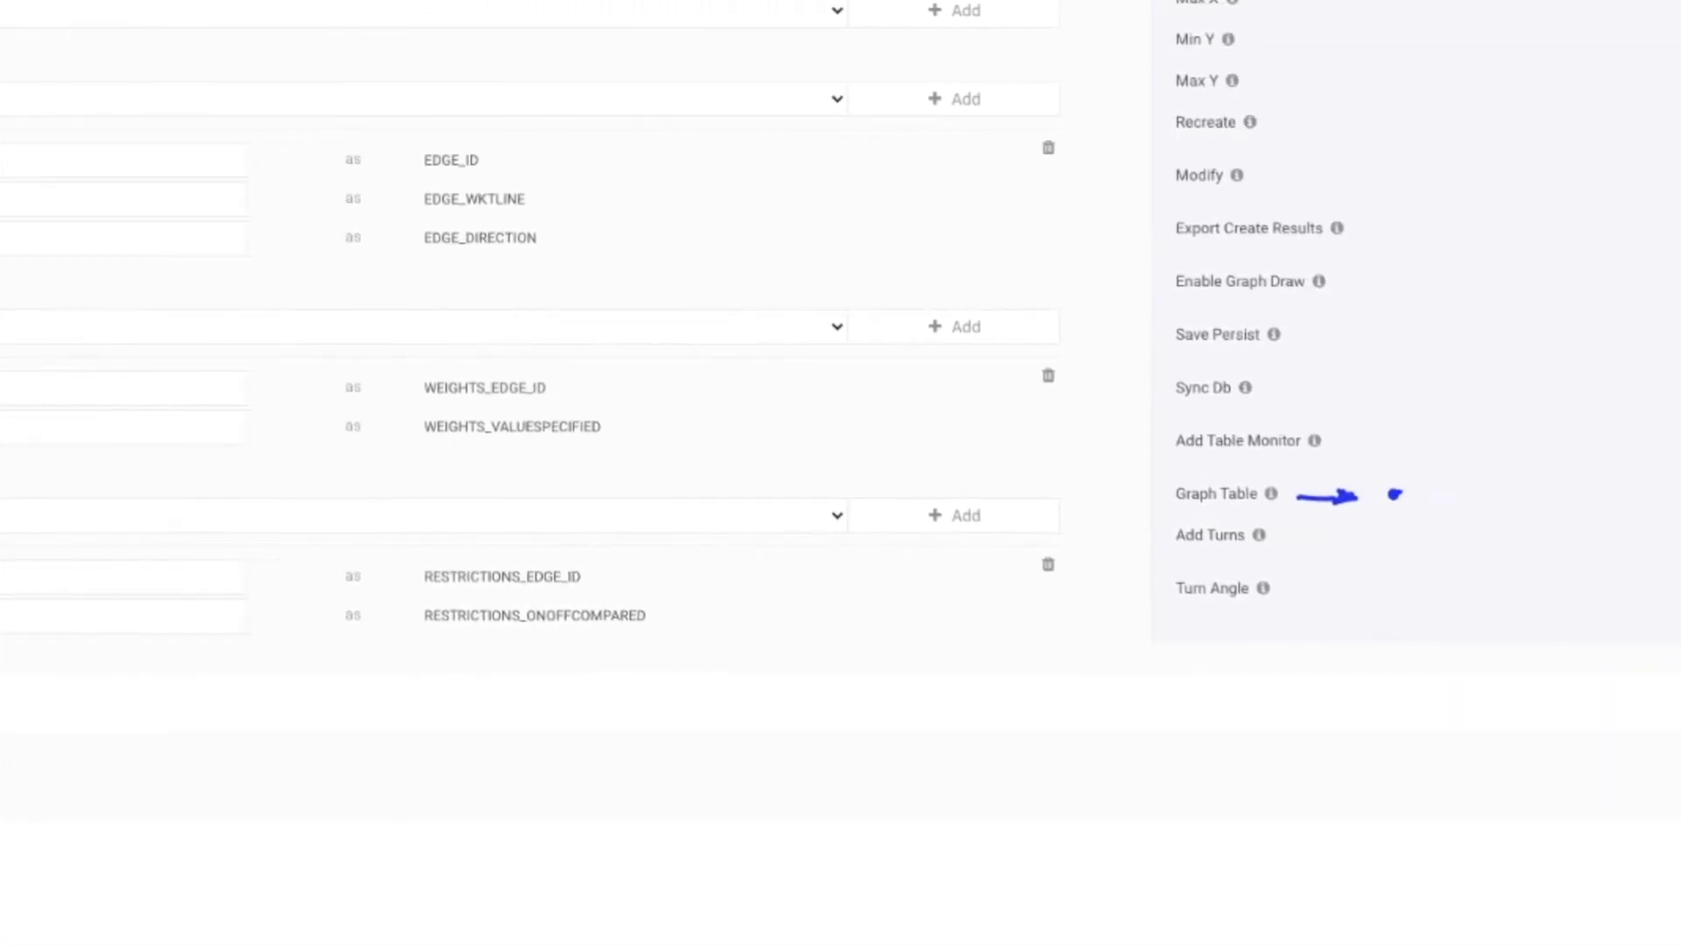
Change the graph table name to graph_multi_table_1 and create the graph.
{"action": "left_click_drag", "start_coordinate": [906, 488], "coordinate": [915, 512]}
{"action": "left_click_drag", "start_coordinate": [949, 490], "coordinate": [1060, 512]}
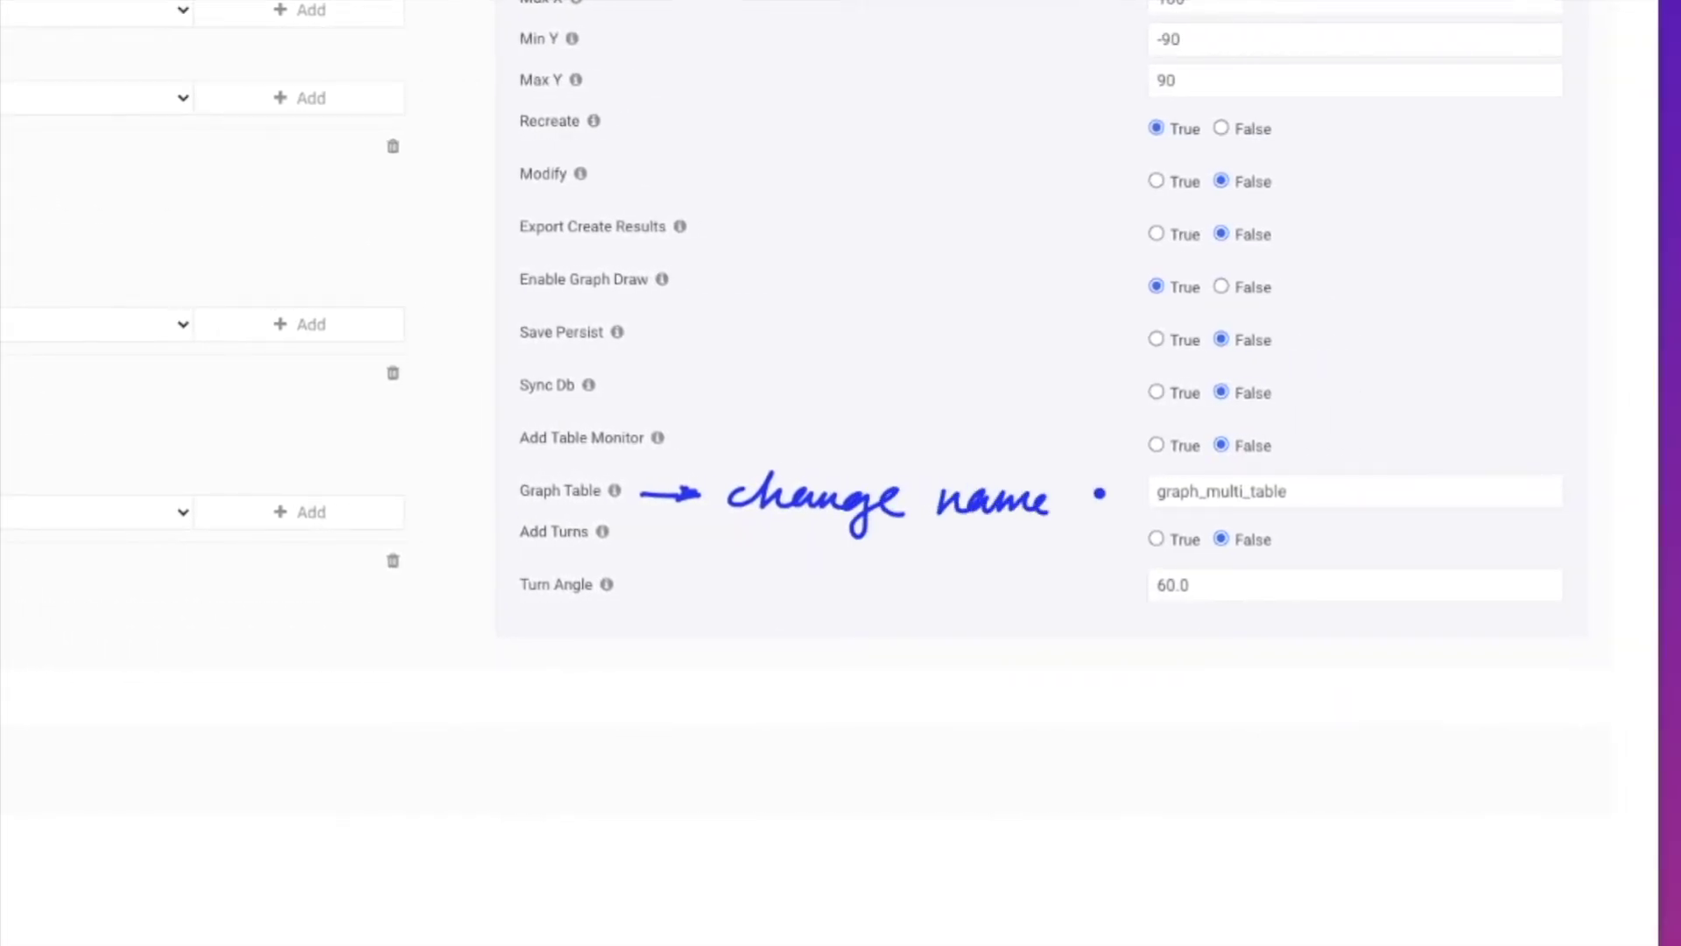
{"action": "left_click", "coordinate": [1297, 491]}
{"action": "type", "text": "_"}
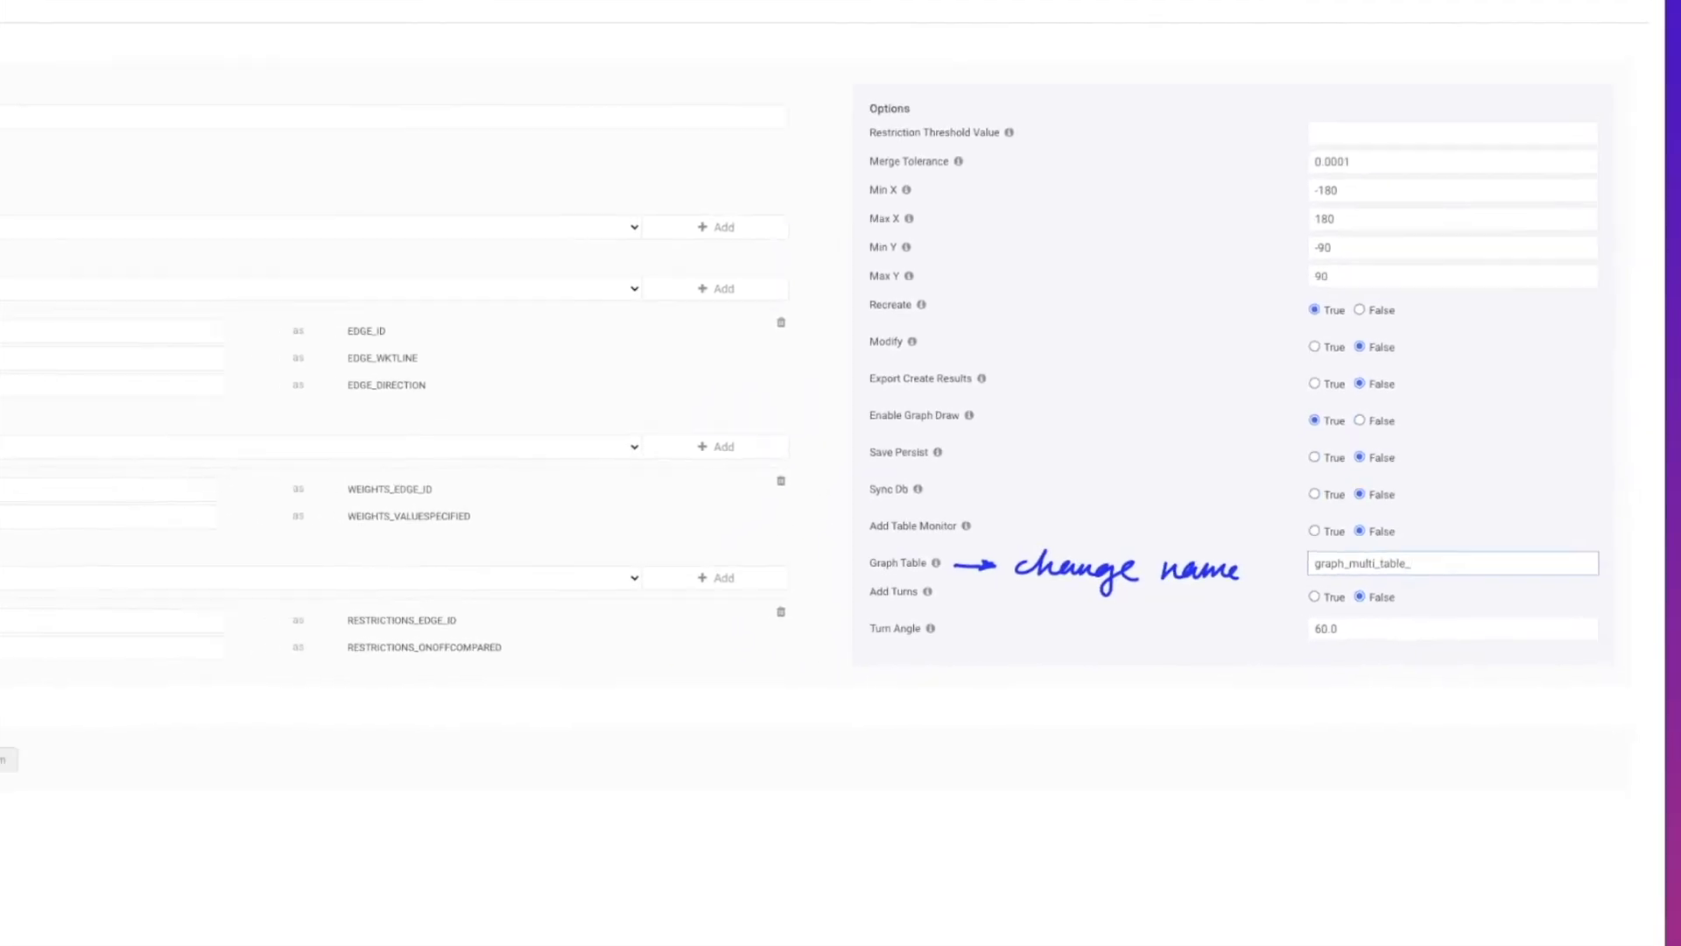
{"action": "type", "text": "1"}
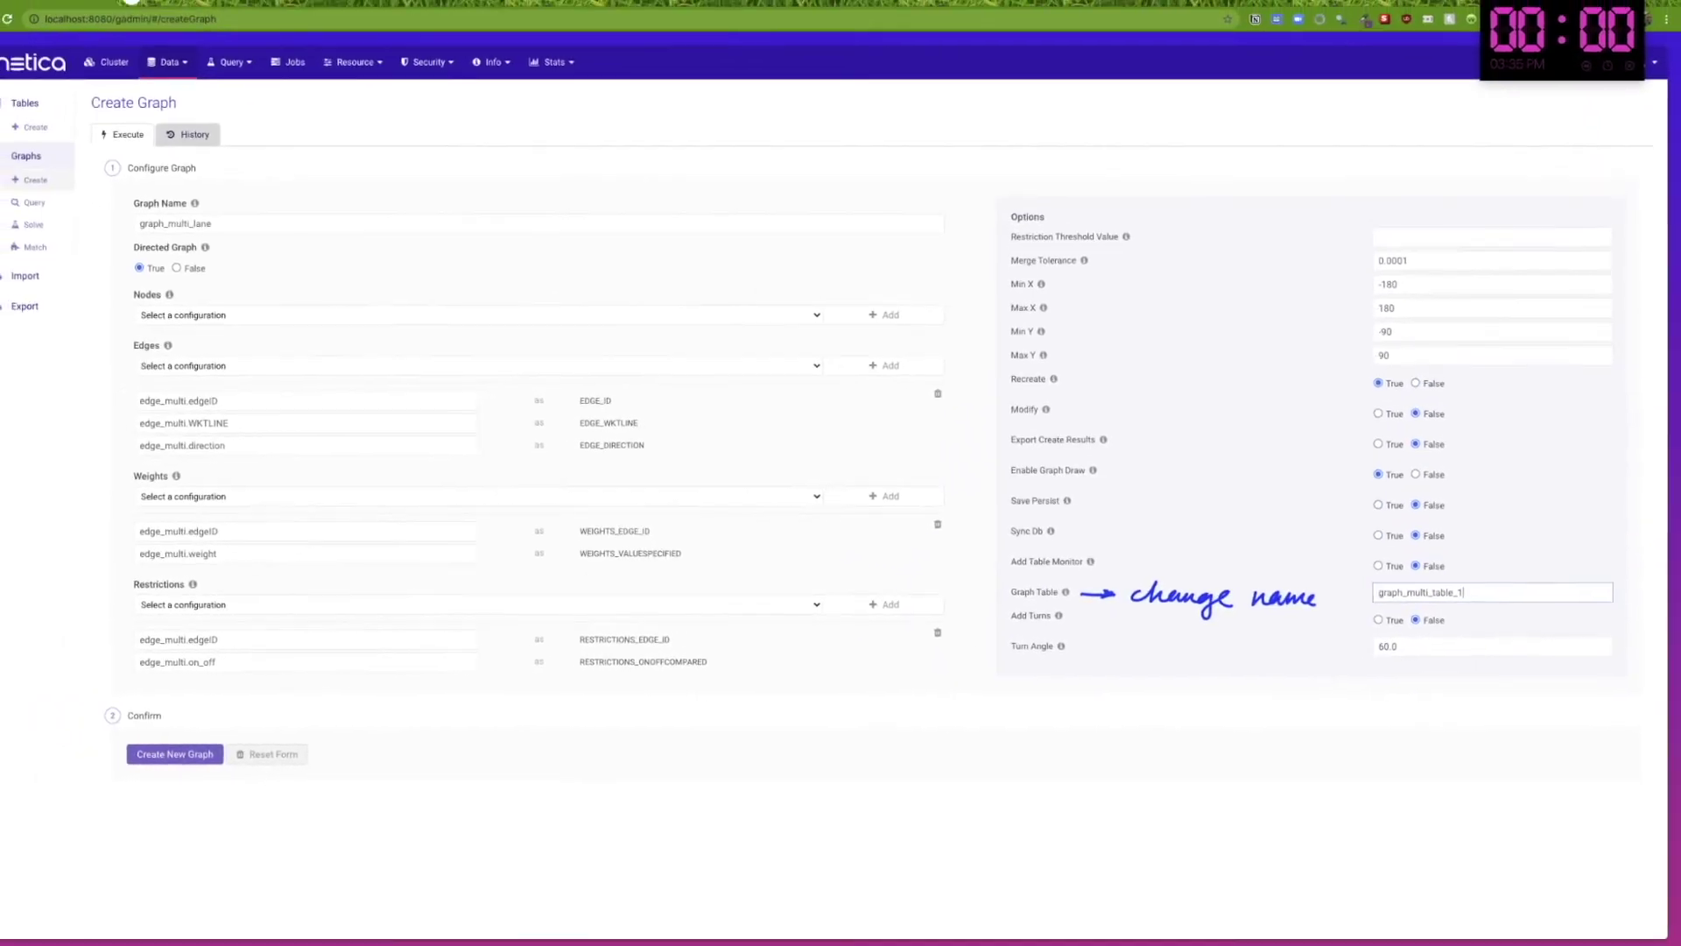
{"action": "key", "text": "Return"}
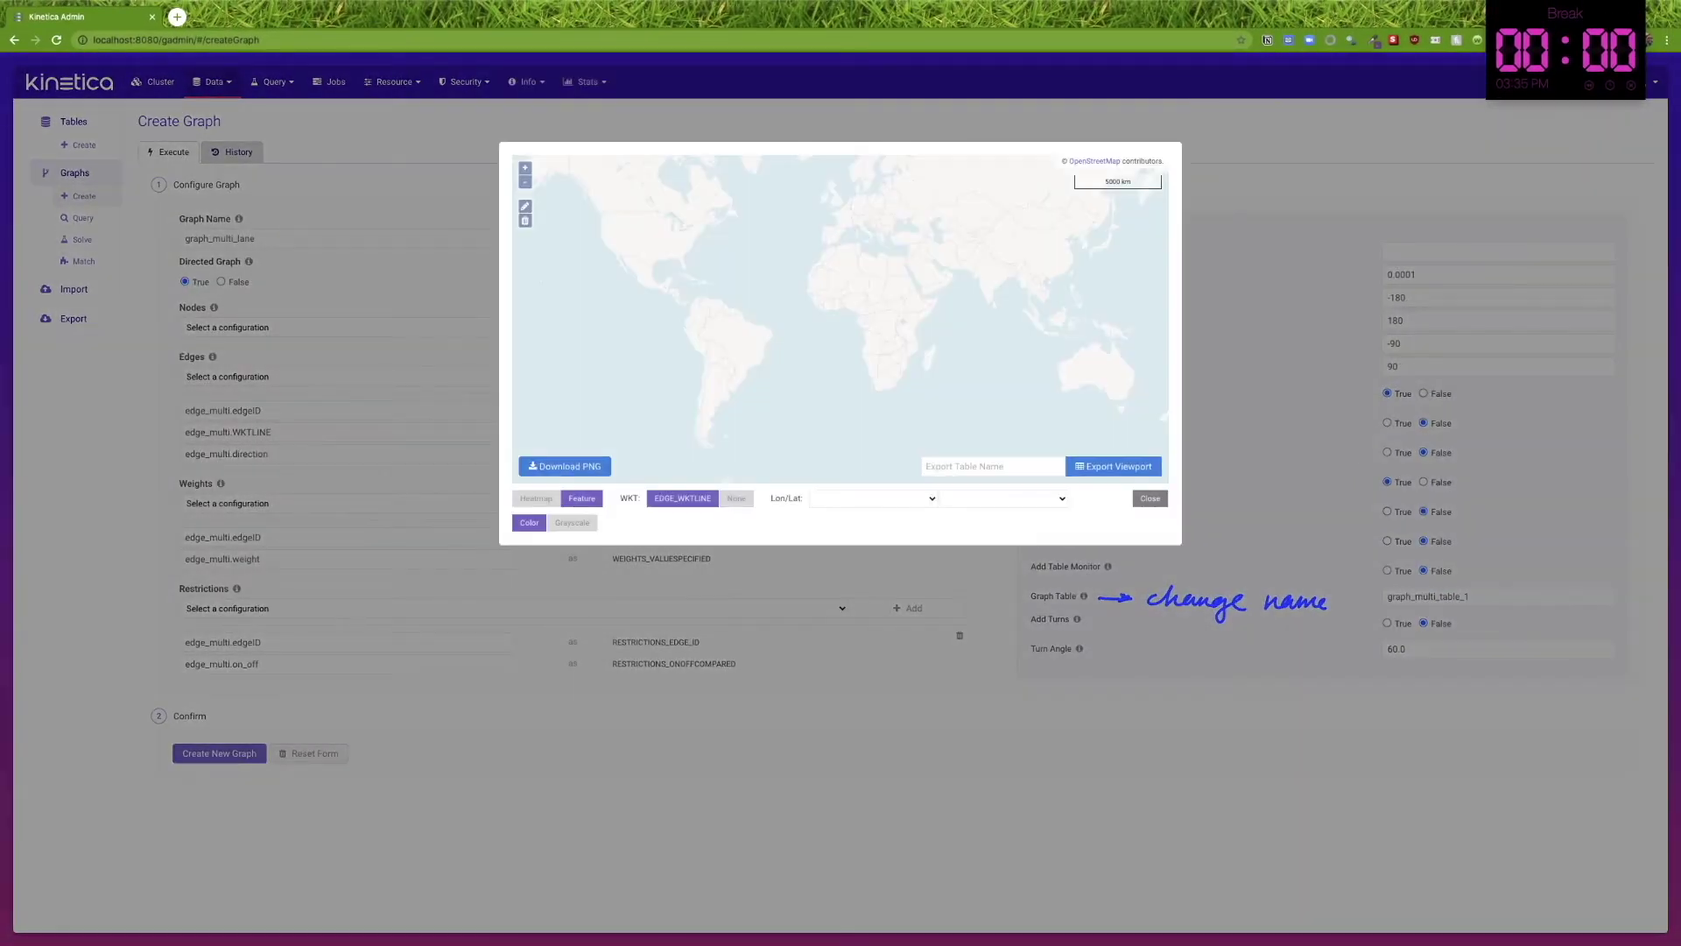
{"action": "mouse_move", "coordinate": [809, 307]}
{"action": "left_mouse_down"}
{"action": "mouse_move", "coordinate": [841, 314]}
{"action": "mouse_move", "coordinate": [835, 299]}
{"action": "left_mouse_up"}
{"action": "left_click_drag", "start_coordinate": [842, 306], "coordinate": [883, 267]}
{"action": "mouse_move", "coordinate": [869, 270]}
{"action": "left_mouse_down"}
{"action": "mouse_move", "coordinate": [944, 229]}
{"action": "mouse_move", "coordinate": [992, 229]}
{"action": "left_mouse_up"}
{"action": "mouse_move", "coordinate": [1010, 213]}
{"action": "left_mouse_down"}
{"action": "mouse_move", "coordinate": [962, 252]}
{"action": "mouse_move", "coordinate": [1067, 216]}
{"action": "mouse_move", "coordinate": [1164, 214]}
{"action": "mouse_move", "coordinate": [1172, 195]}
{"action": "left_mouse_up"}
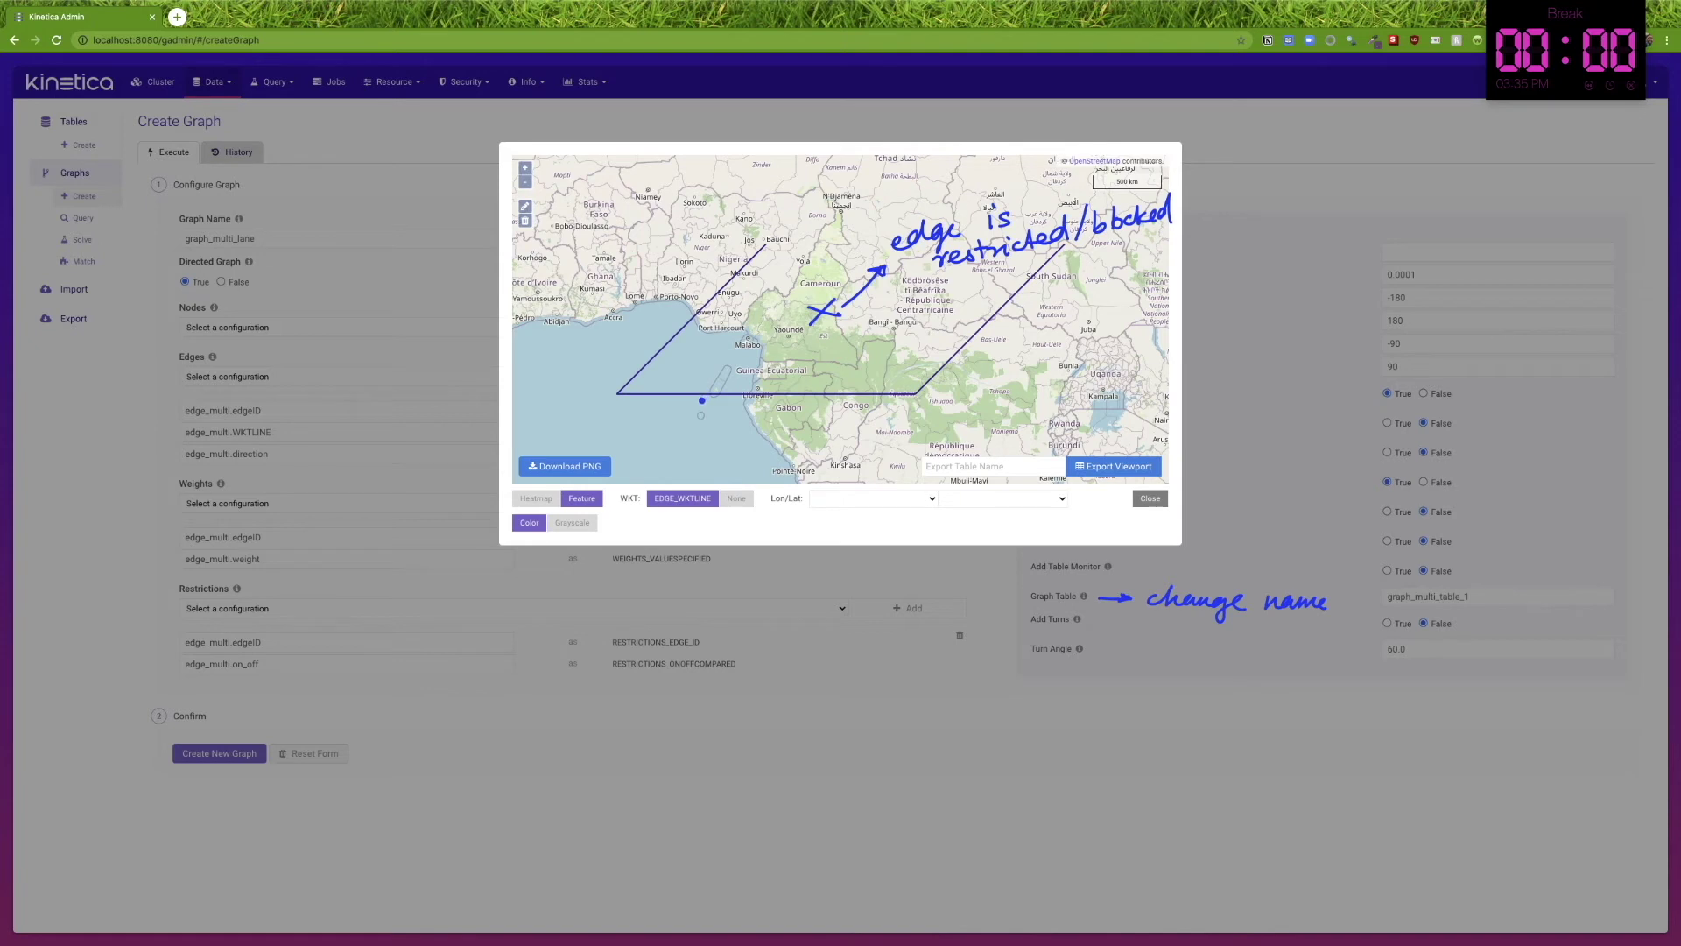
Close the graph's map preview and open the graph_multi_table_1 table to check which edge IDs it contains.
{"action": "key", "text": "Escape"}
{"action": "key", "text": "Escape"}
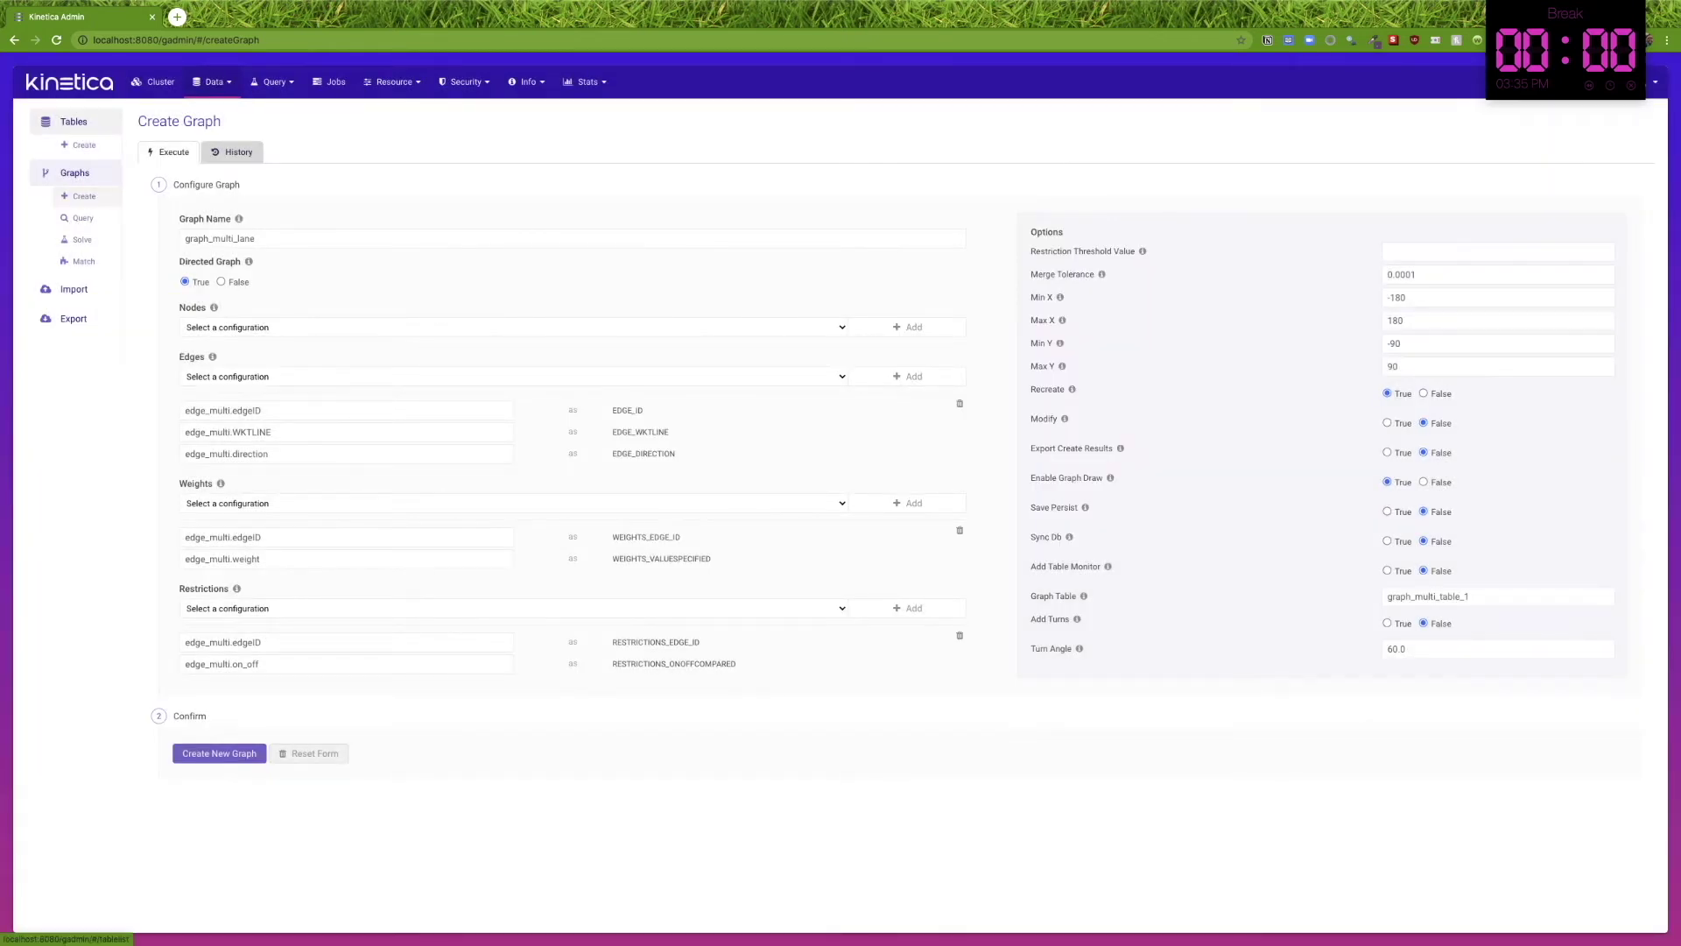
{"action": "left_click", "coordinate": [73, 121]}
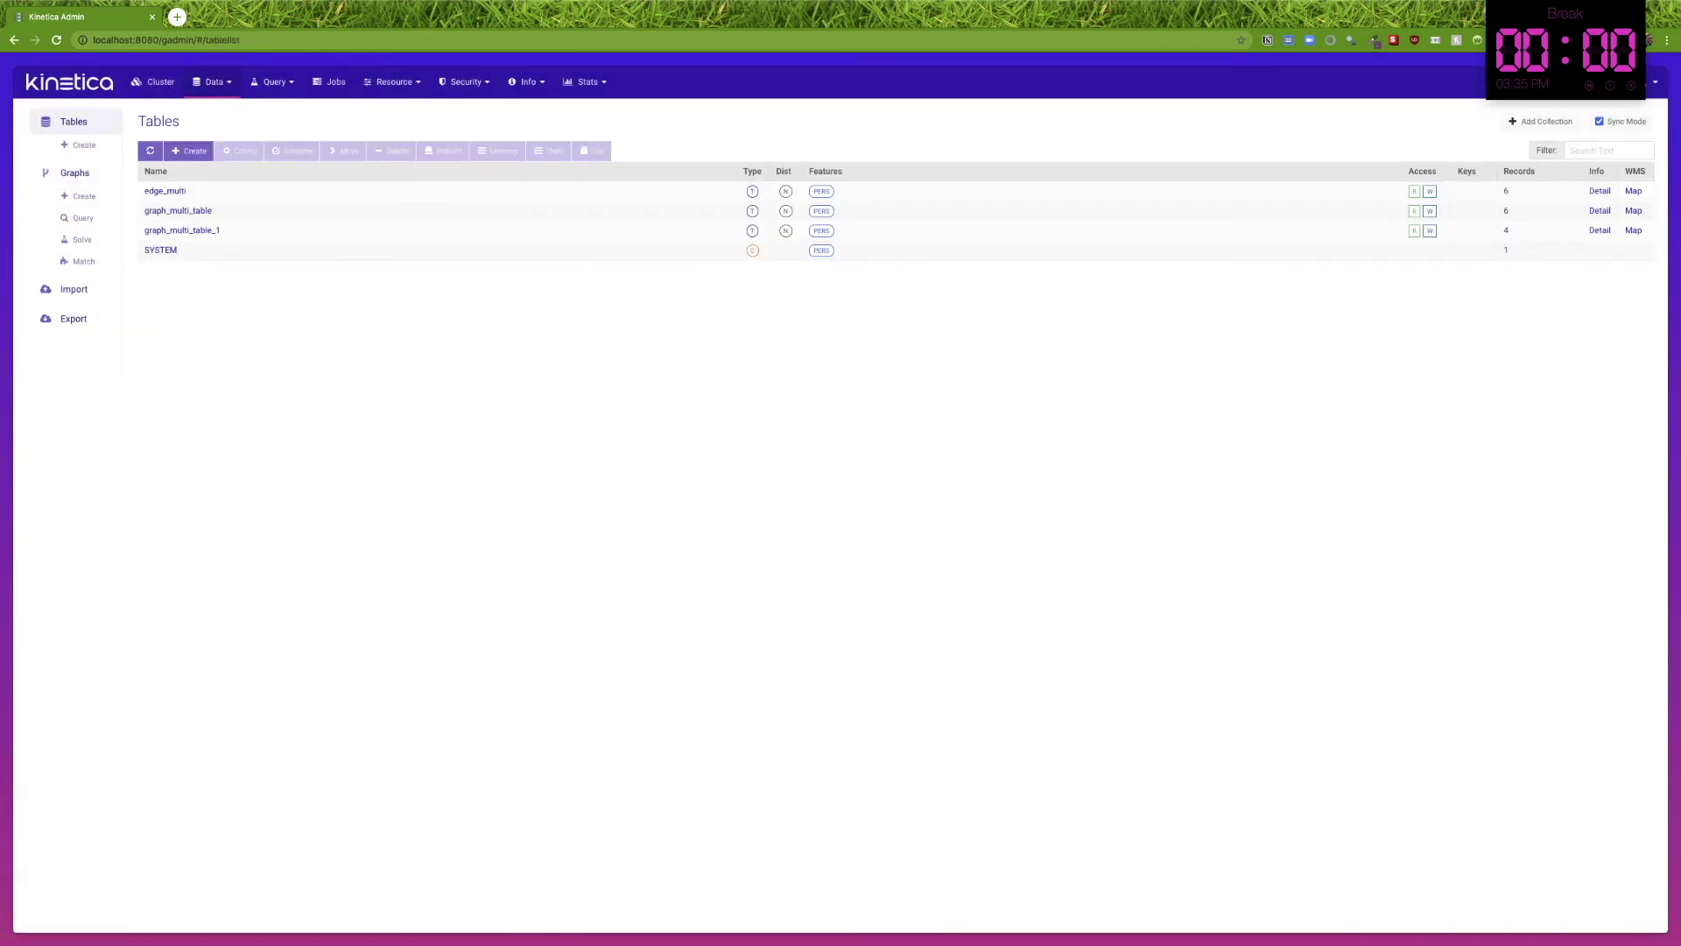
{"action": "left_click", "coordinate": [182, 229]}
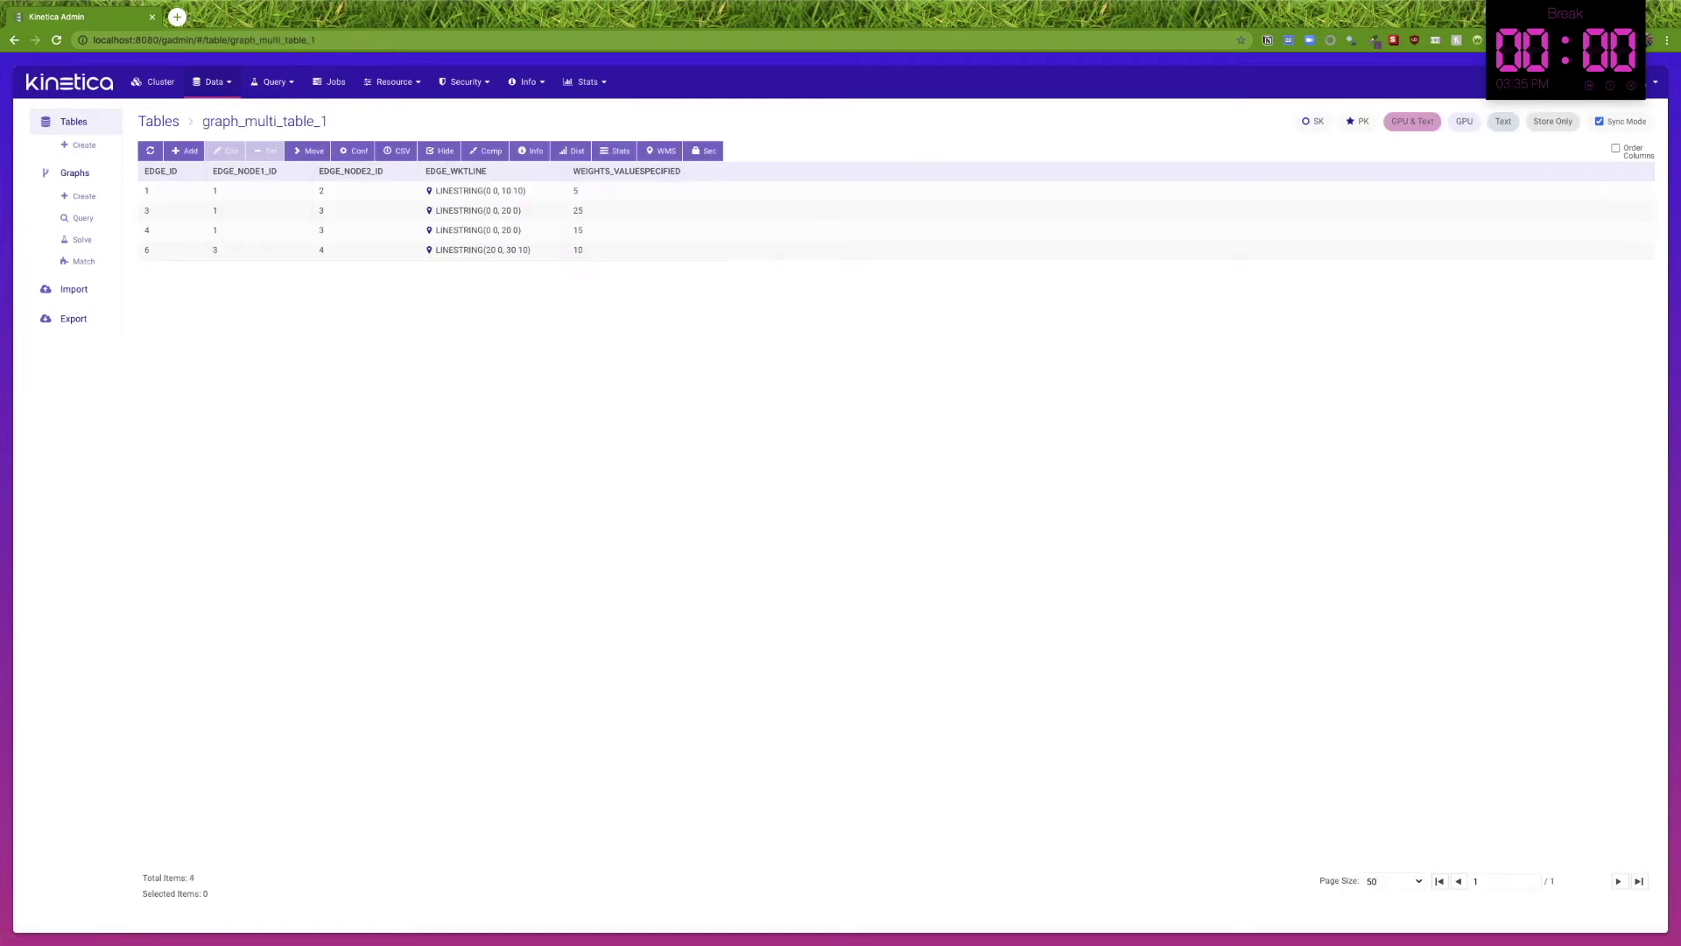
{"action": "mouse_move", "coordinate": [139, 203]}
{"action": "left_mouse_down"}
{"action": "mouse_move", "coordinate": [162, 204]}
{"action": "mouse_move", "coordinate": [162, 241]}
{"action": "left_mouse_up"}
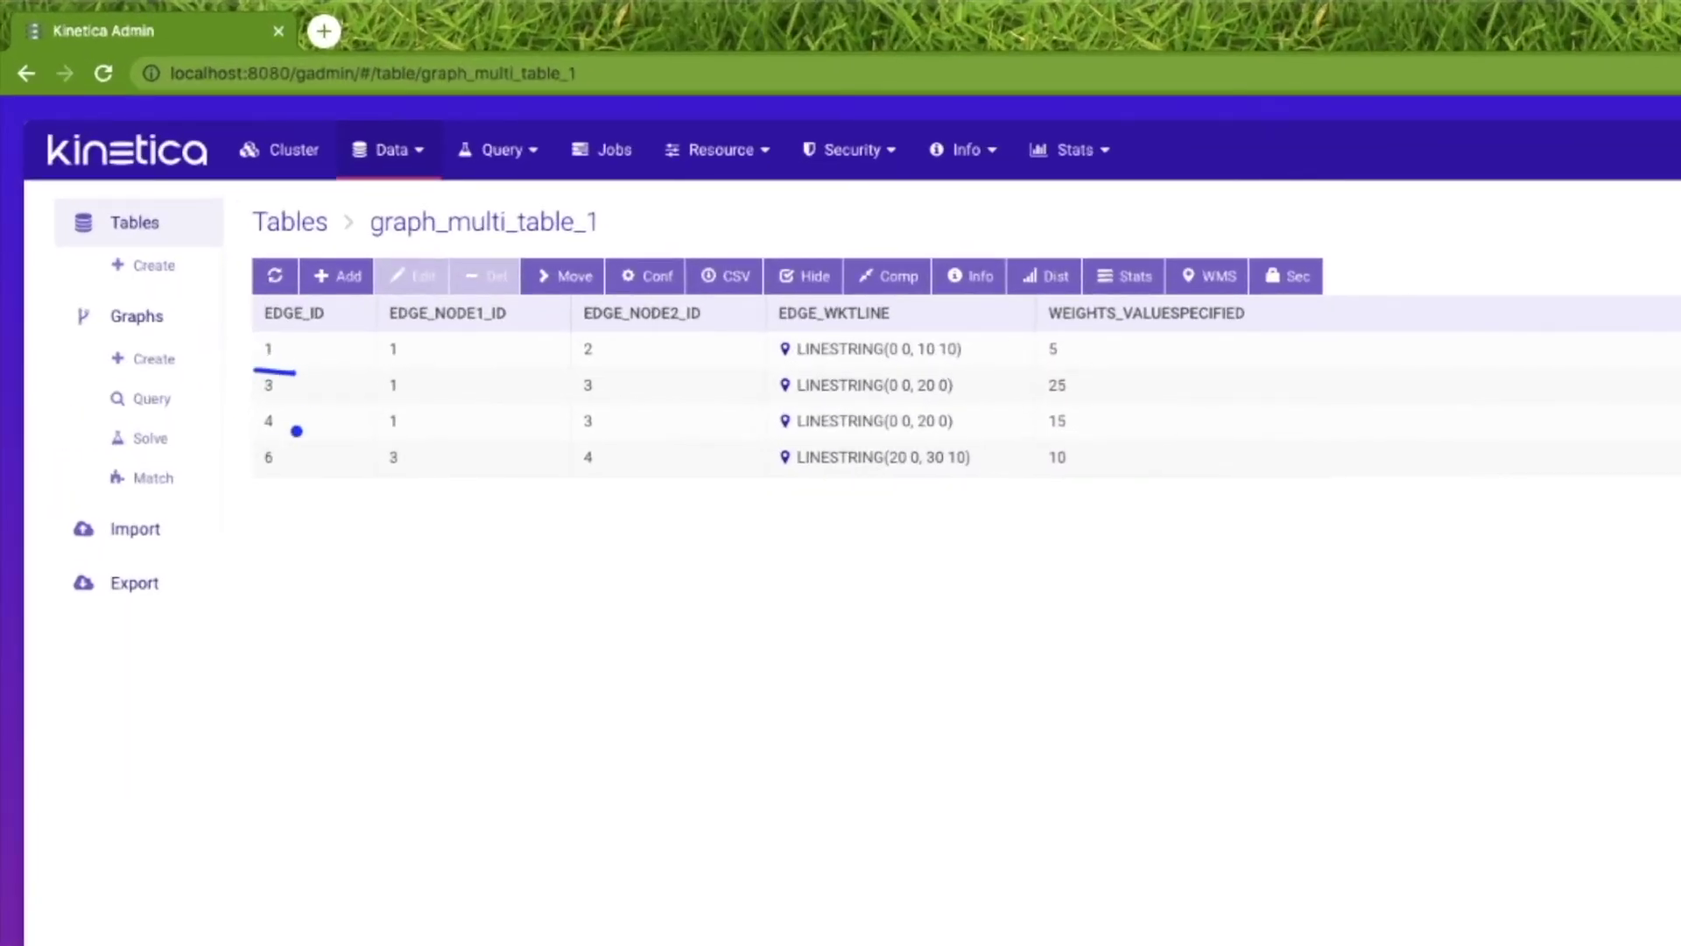
{"action": "mouse_move", "coordinate": [316, 638]}
{"action": "left_mouse_down"}
{"action": "mouse_move", "coordinate": [615, 589]}
{"action": "mouse_move", "coordinate": [838, 614]}
{"action": "mouse_move", "coordinate": [1310, 561]}
{"action": "mouse_move", "coordinate": [1406, 583]}
{"action": "left_mouse_up"}
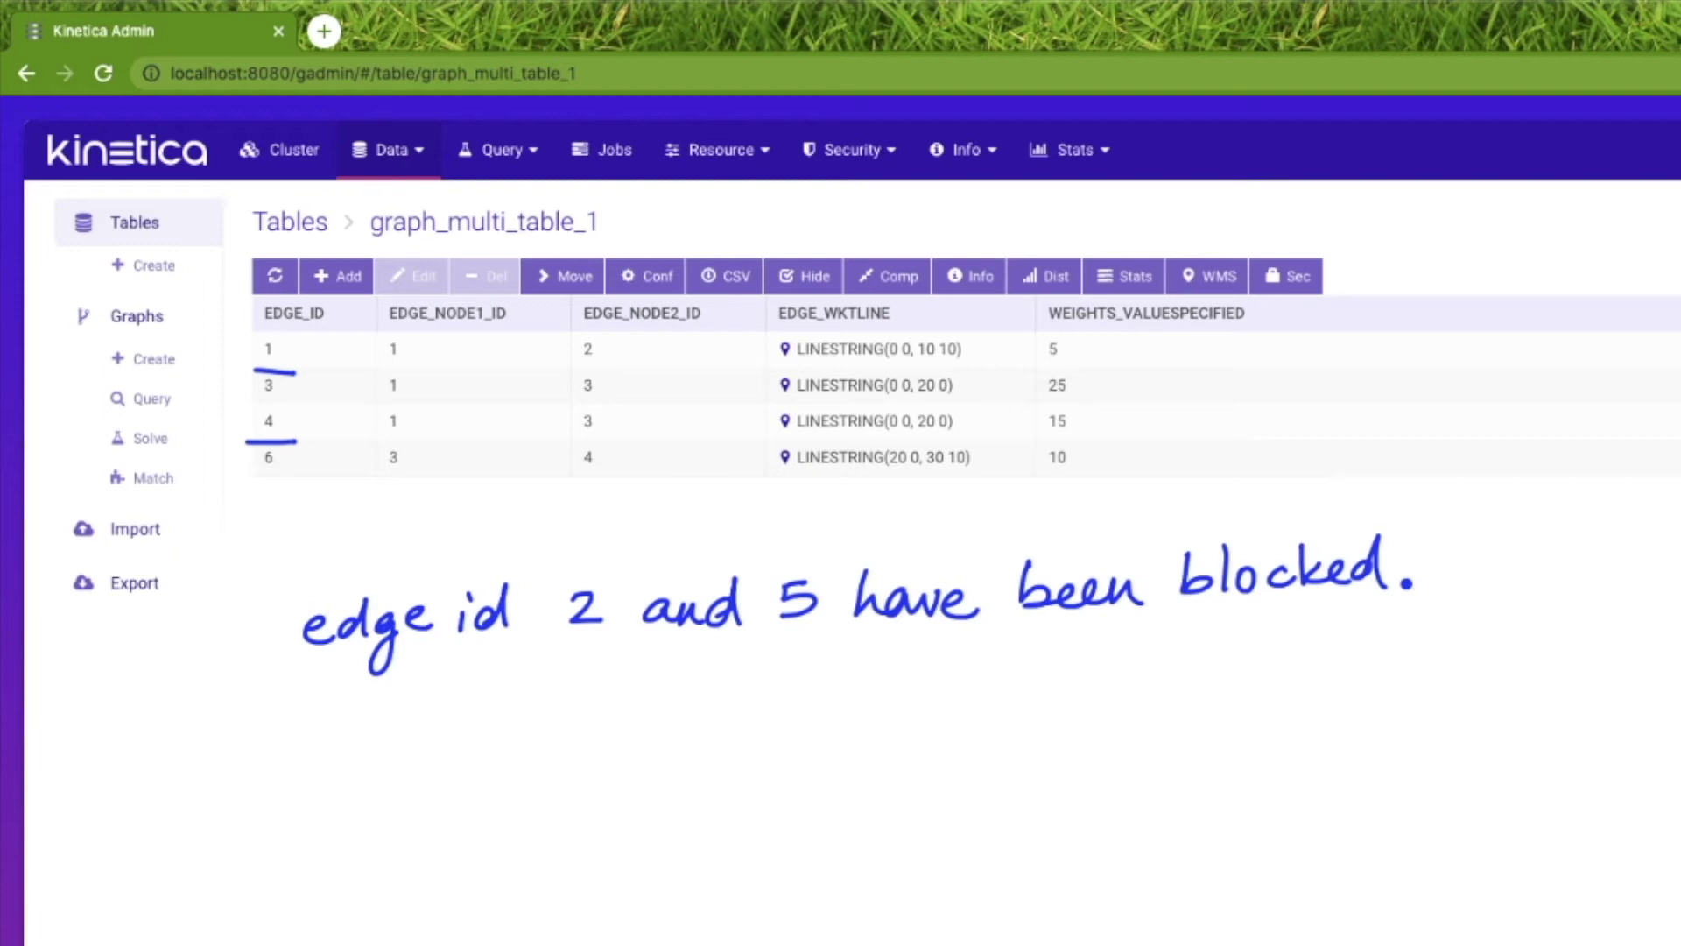
Import the file nodes.csv as a new table using the advanced CSV import, and open the nodes table.
{"action": "left_click", "coordinate": [391, 150]}
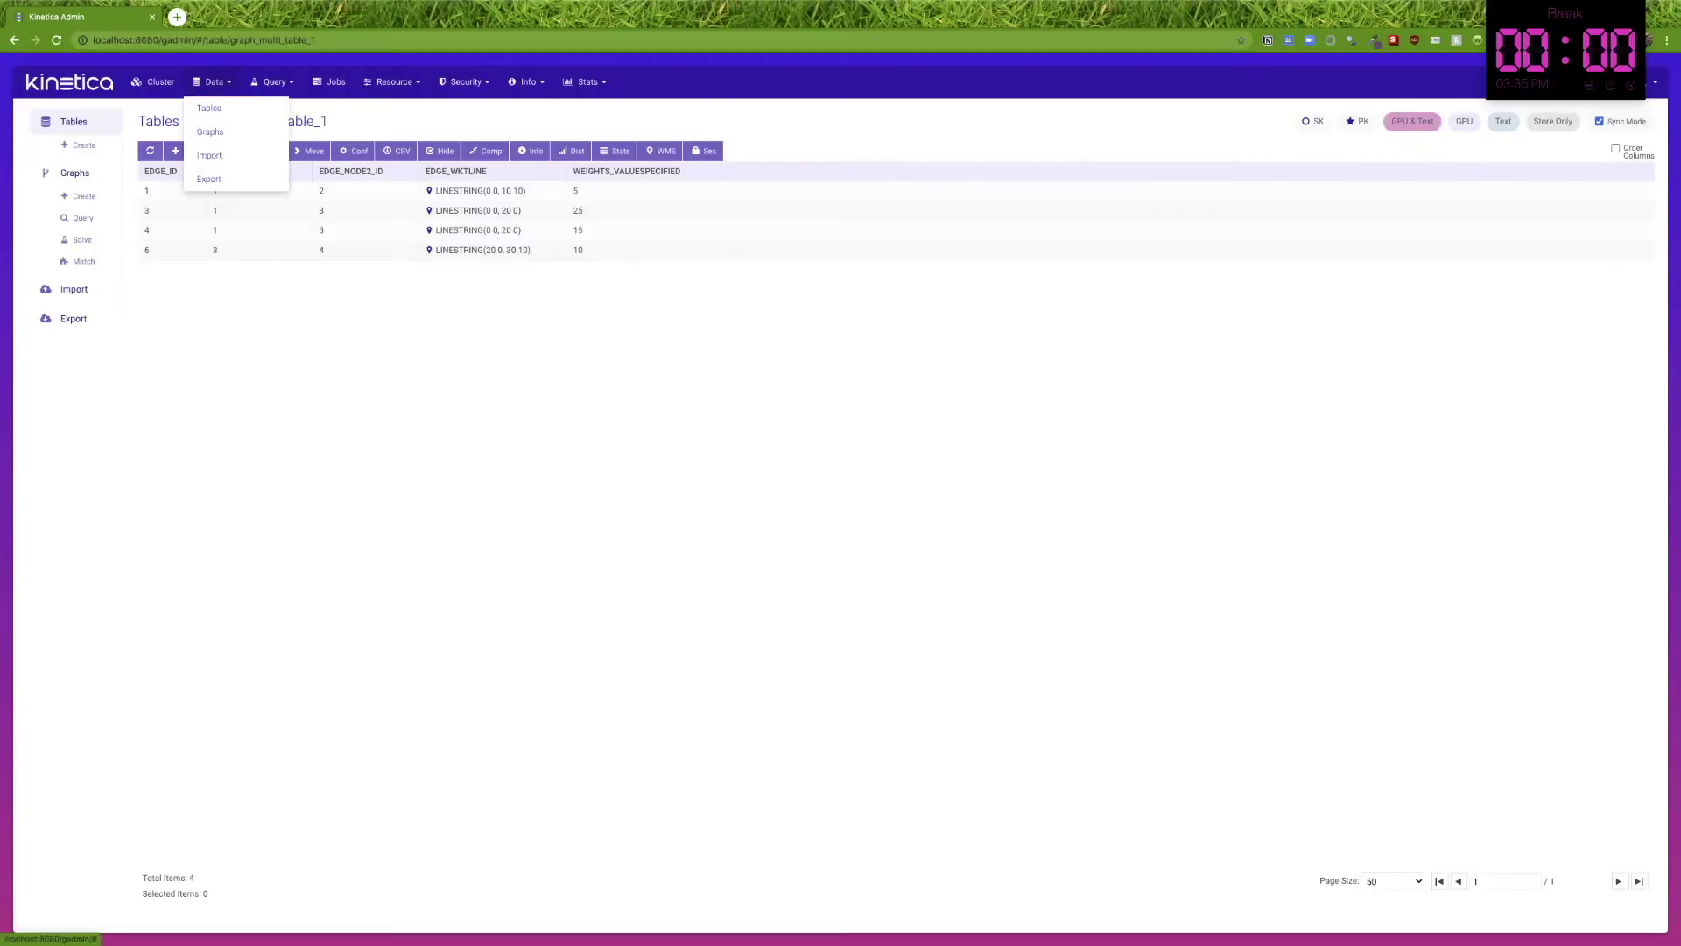
{"action": "left_click", "coordinate": [396, 289]}
{"action": "left_click", "coordinate": [1587, 123]}
{"action": "left_click", "coordinate": [189, 213]}
{"action": "left_click", "coordinate": [601, 44]}
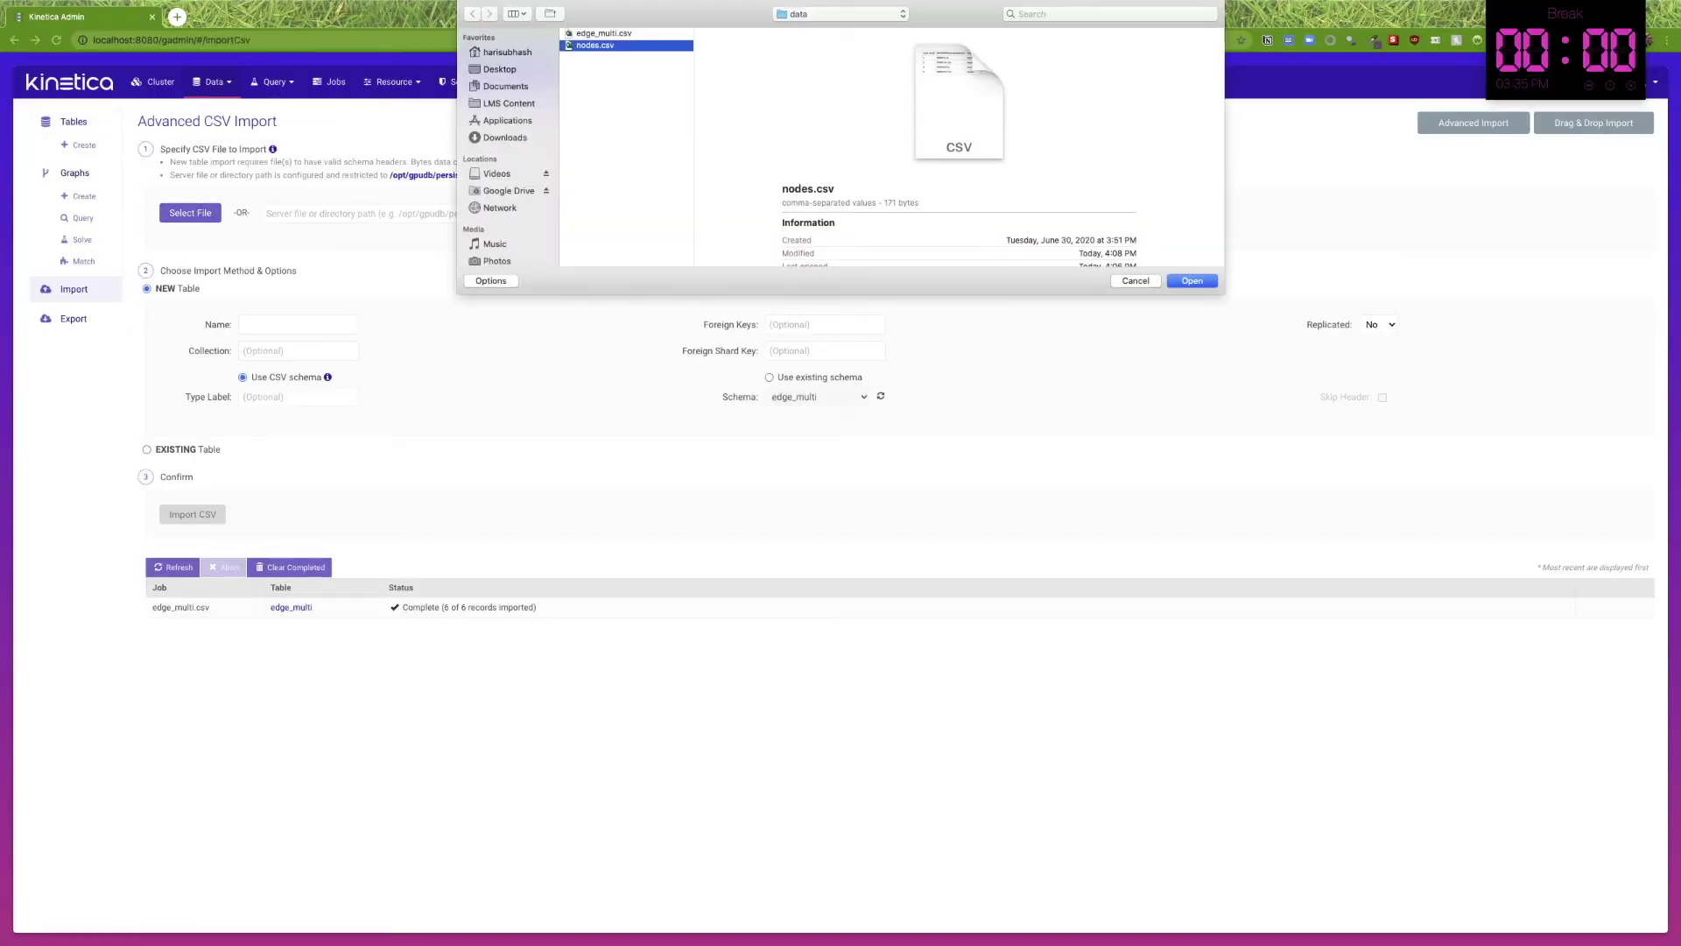
{"action": "left_click", "coordinate": [1194, 279]}
{"action": "key", "text": "Return"}
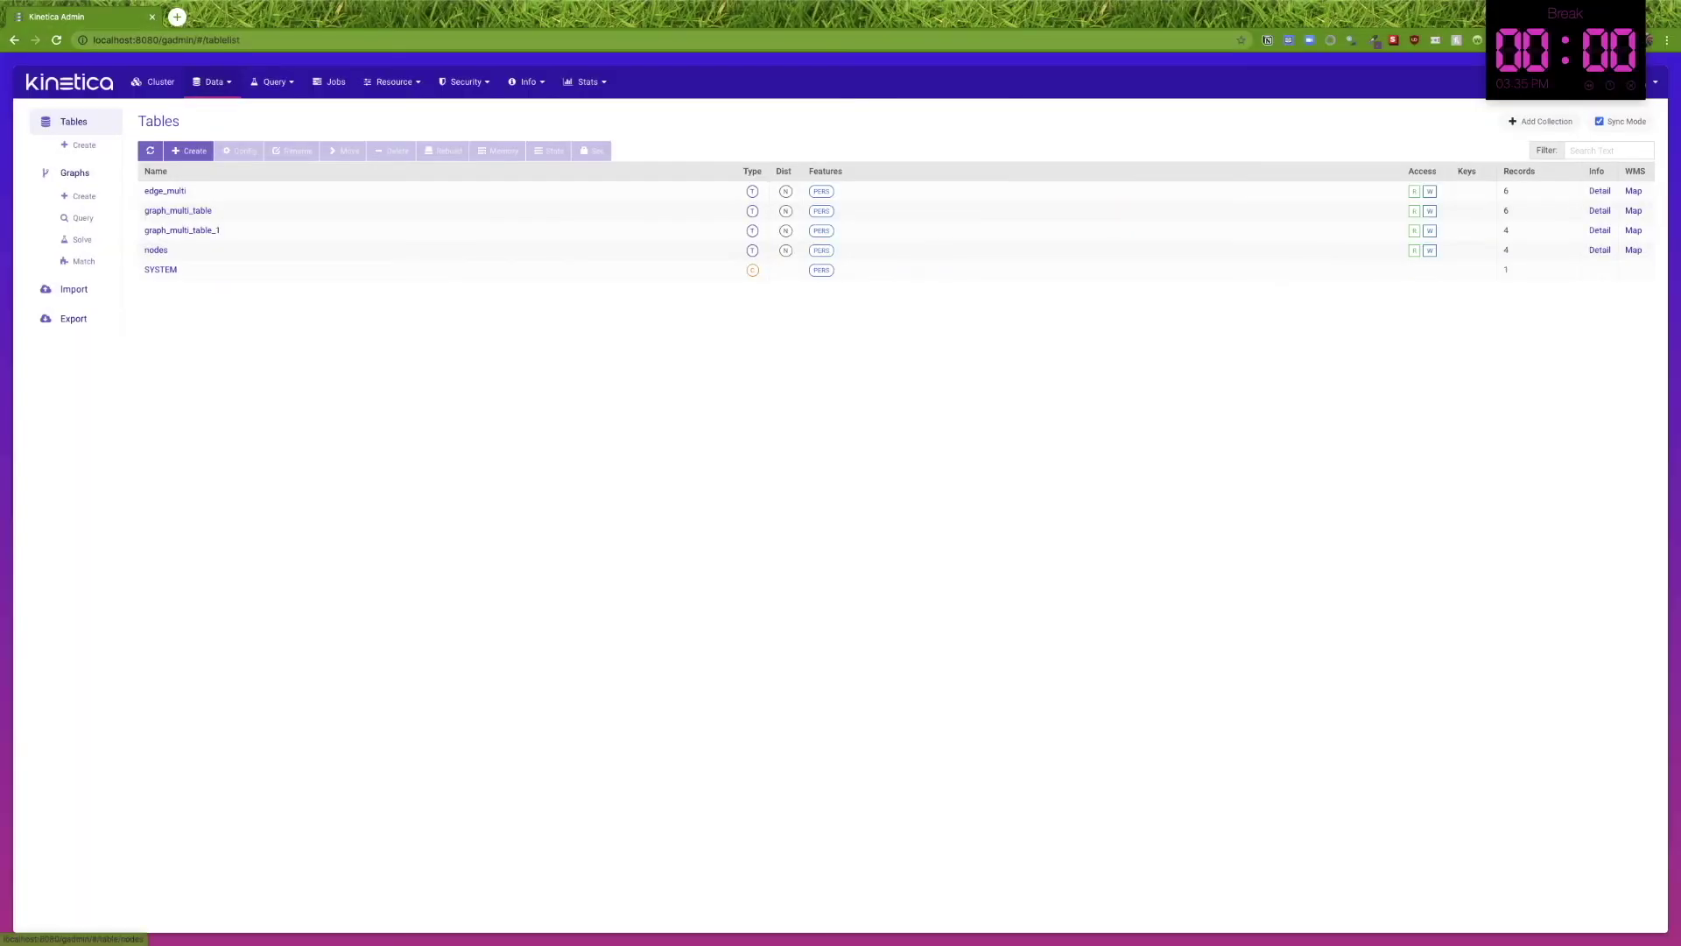
{"action": "left_click", "coordinate": [158, 248]}
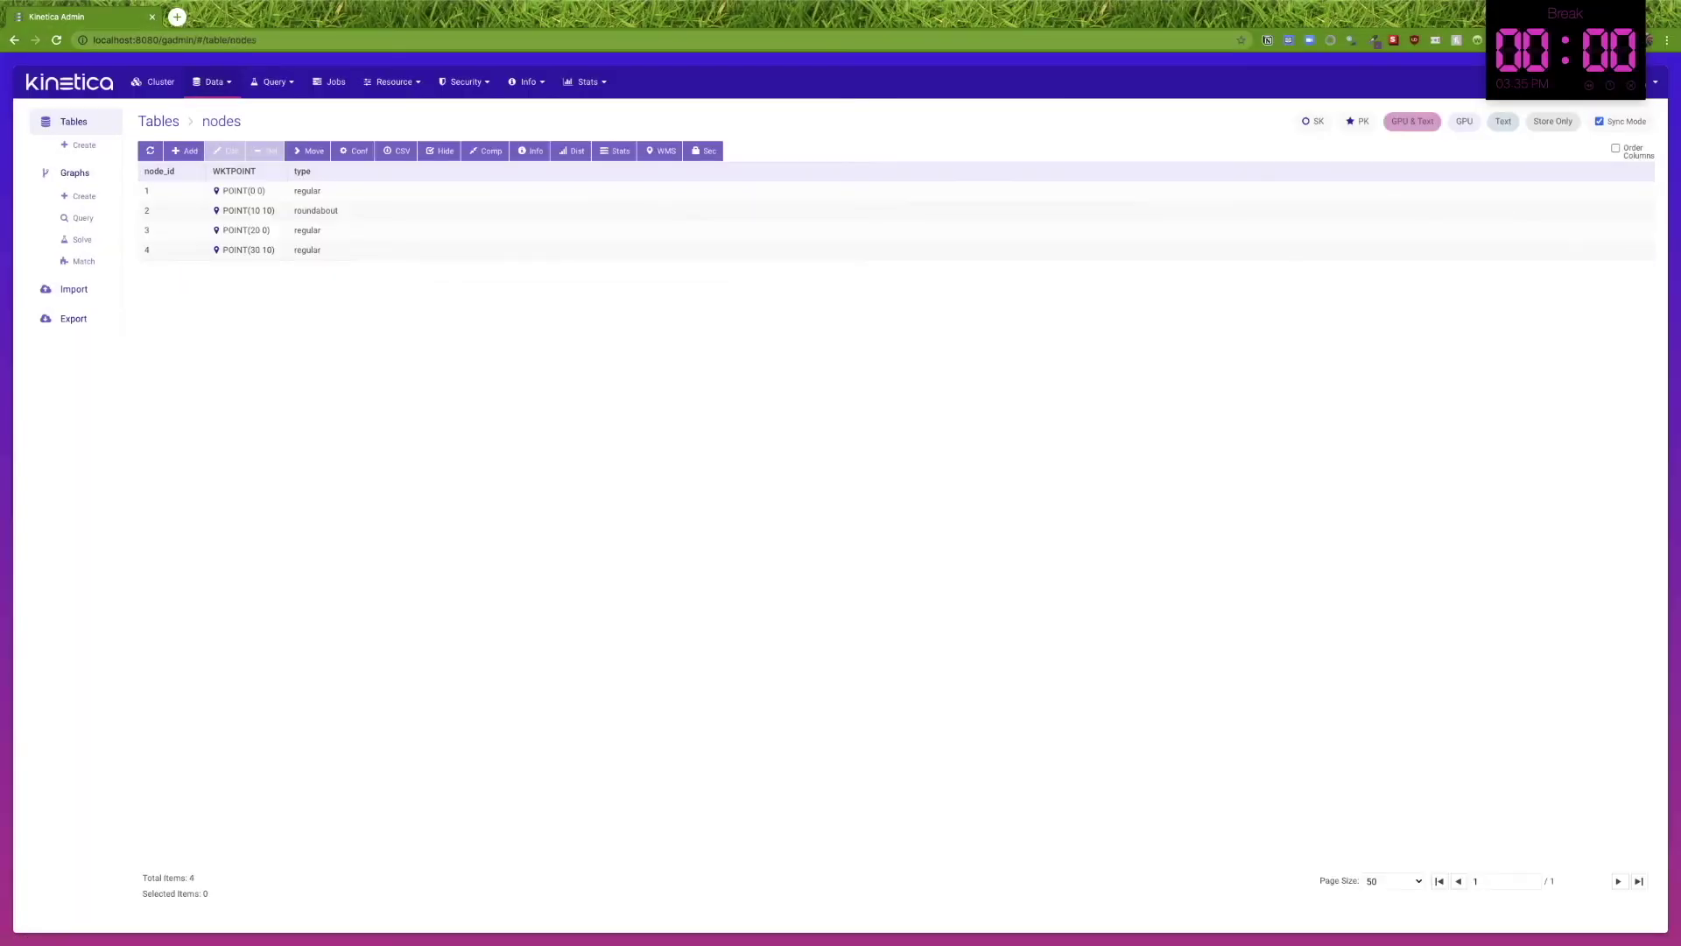
{"action": "mouse_move", "coordinate": [337, 213]}
{"action": "left_mouse_down"}
{"action": "mouse_move", "coordinate": [431, 218]}
{"action": "mouse_move", "coordinate": [416, 216]}
{"action": "left_mouse_up"}
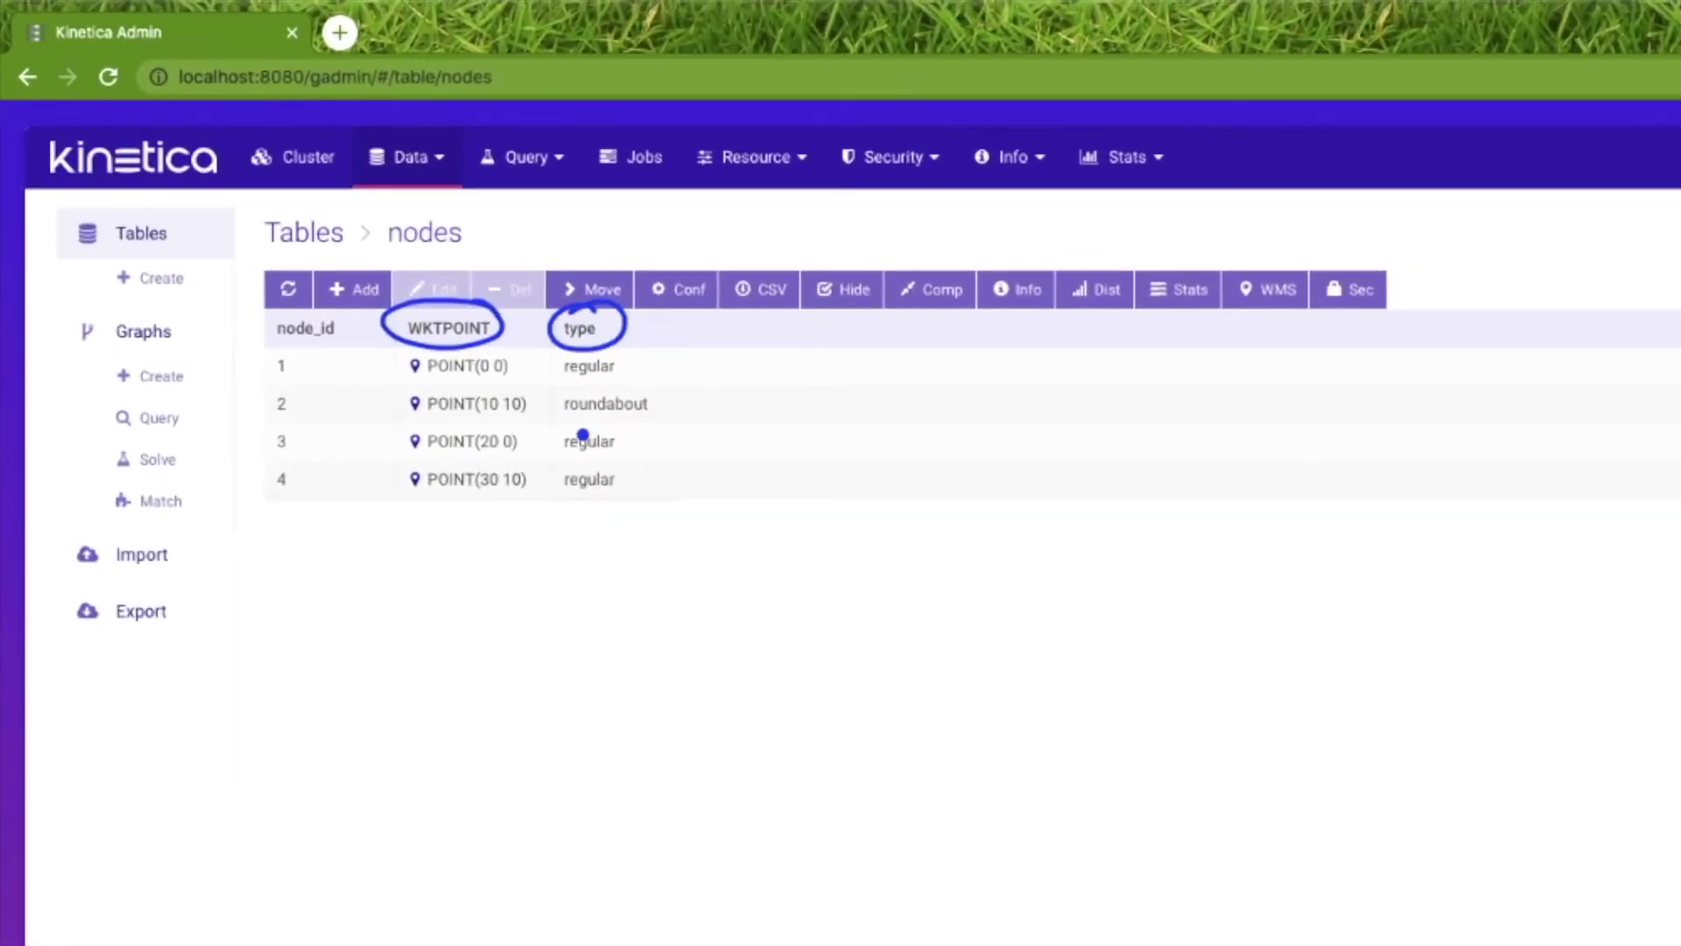
{"action": "left_click_drag", "start_coordinate": [554, 419], "coordinate": [674, 407]}
{"action": "left_click_drag", "start_coordinate": [459, 692], "coordinate": [678, 683]}
{"action": "left_click_drag", "start_coordinate": [740, 652], "coordinate": [743, 679]}
{"action": "mouse_move", "coordinate": [775, 657]}
{"action": "left_mouse_down"}
{"action": "mouse_move", "coordinate": [782, 679]}
{"action": "mouse_move", "coordinate": [1029, 653]}
{"action": "mouse_move", "coordinate": [1122, 617]}
{"action": "mouse_move", "coordinate": [1247, 643]}
{"action": "left_mouse_up"}
{"action": "left_click_drag", "start_coordinate": [1254, 604], "coordinate": [1261, 648]}
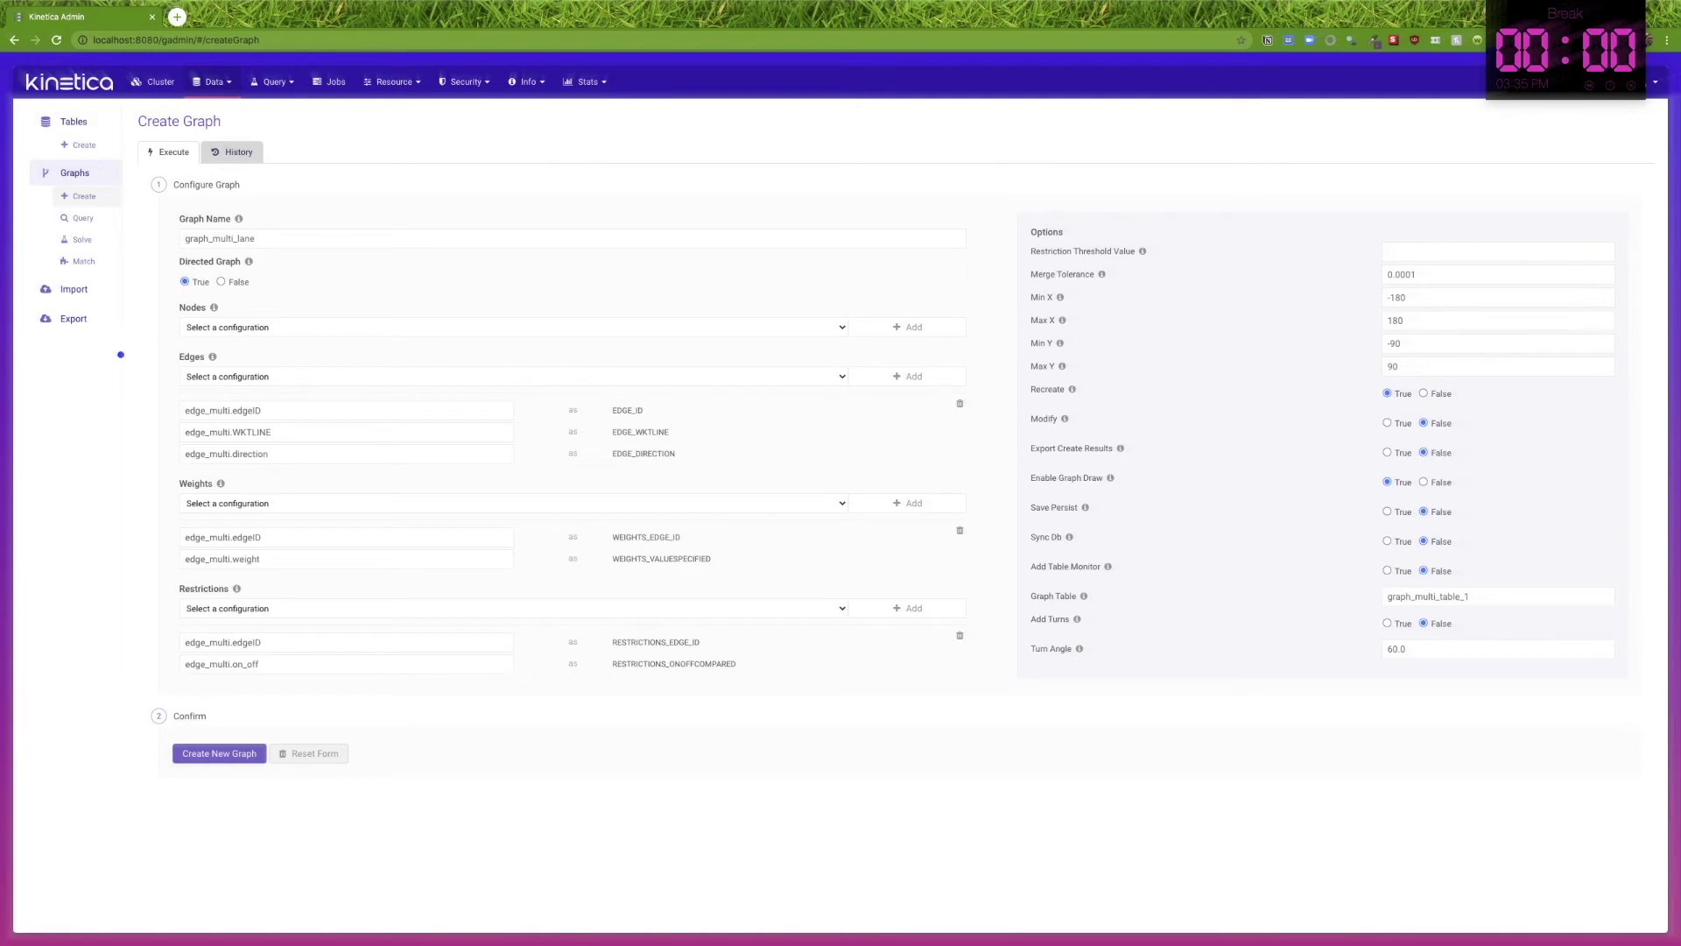
{"action": "left_click_drag", "start_coordinate": [122, 354], "coordinate": [182, 338]}
{"action": "left_click_drag", "start_coordinate": [40, 368], "coordinate": [136, 403]}
{"action": "left_click_drag", "start_coordinate": [37, 415], "coordinate": [101, 418]}
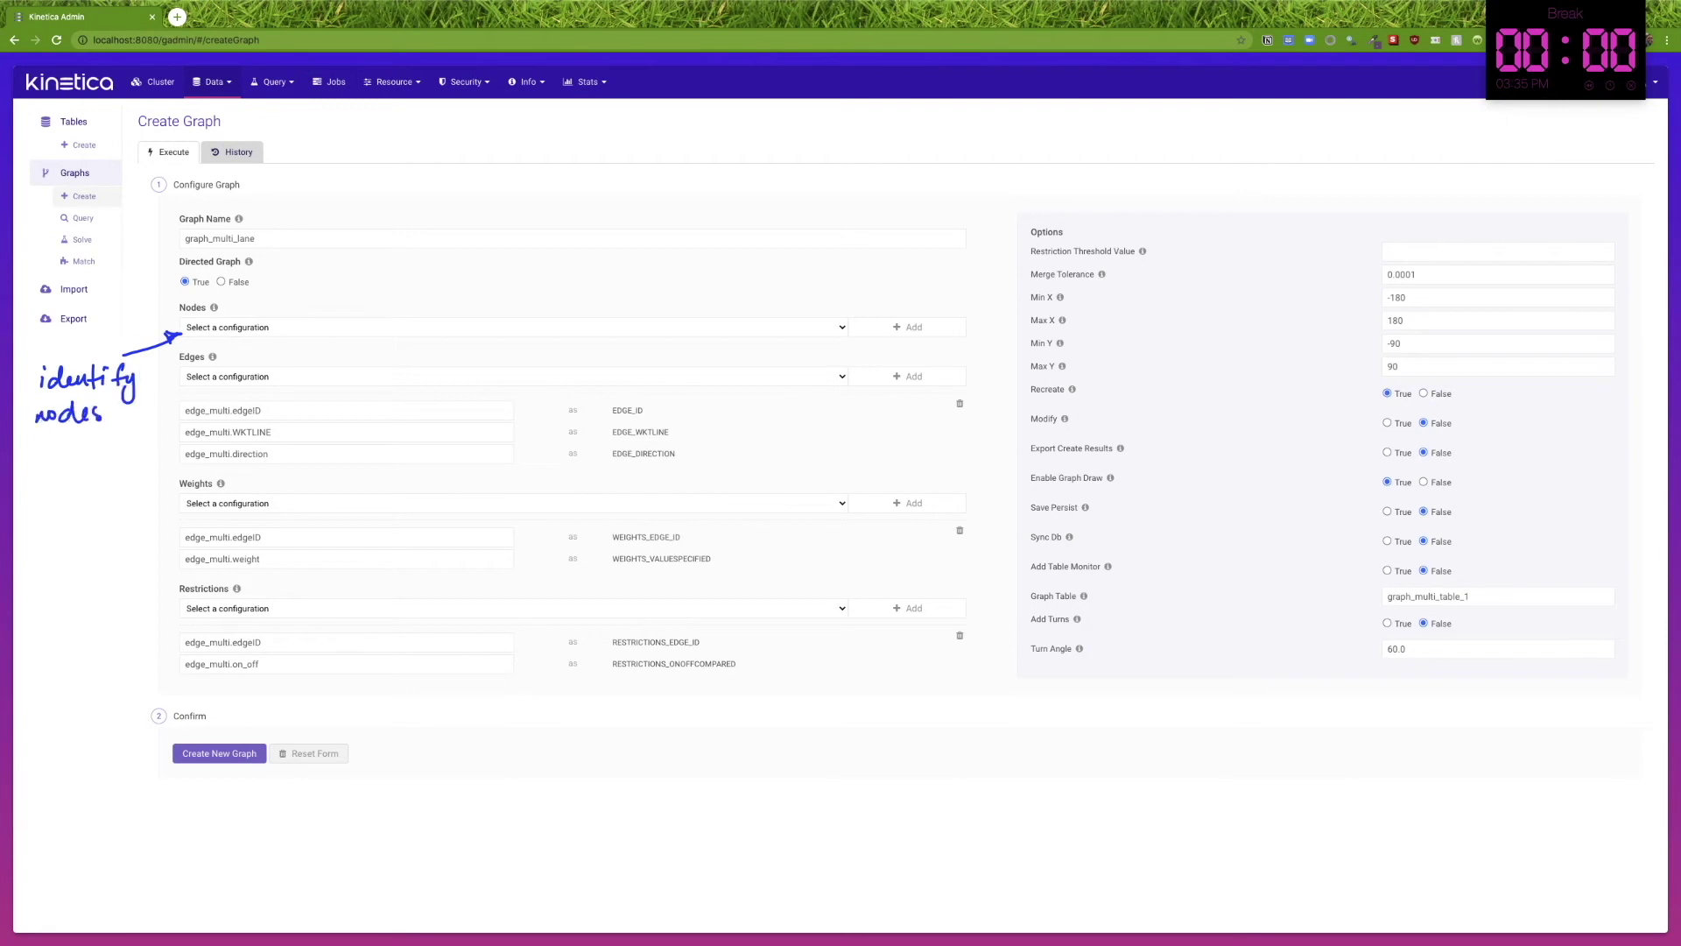
Add a NODE_ID, NODE_WKTPOINT nodes configuration and assign it the columns nodes.node_id and nodes.WKTPOINT.
{"action": "left_click", "coordinate": [512, 327]}
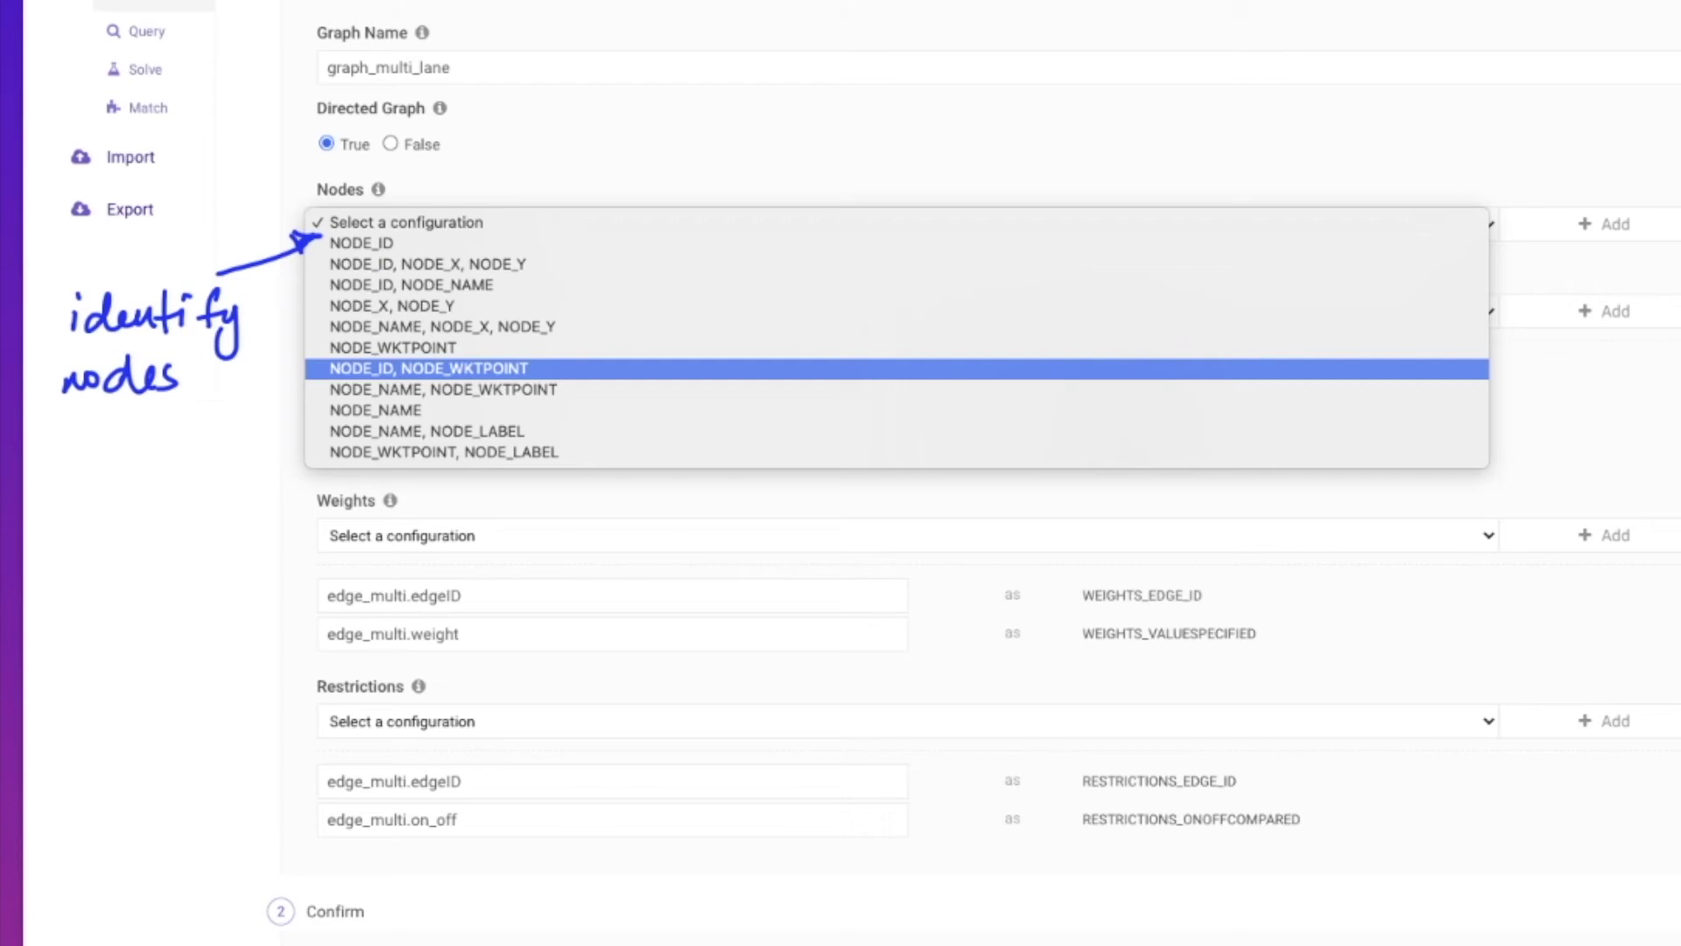
{"action": "left_click", "coordinate": [428, 368]}
{"action": "left_click", "coordinate": [610, 283]}
{"action": "type", "text": "node"}
{"action": "key", "text": "Down"}
{"action": "key", "text": "Return"}
{"action": "key", "text": "Tab"}
{"action": "type", "text": "node"}
{"action": "key", "text": "Return"}
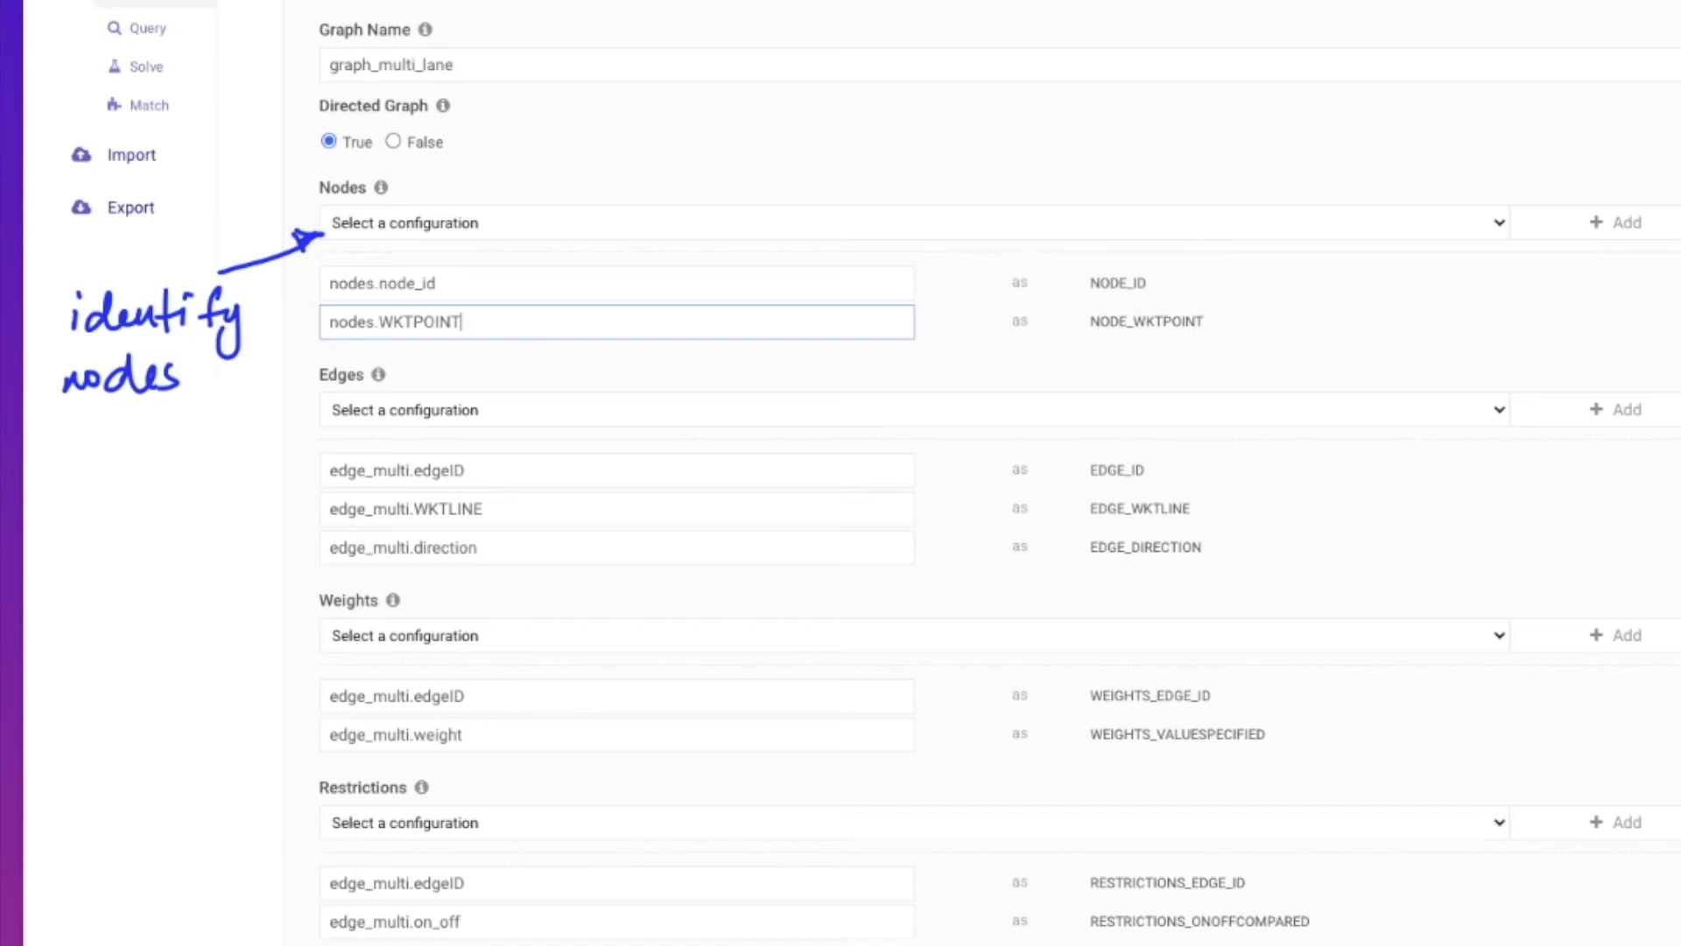
Add a RESTRICTIONS_NODE_ID, RESTRICTIONS_VALUECOMPARED restriction and assign nodes.node_id to RESTRICTIONS_NODE_ID.
{"action": "left_click", "coordinate": [784, 822]}
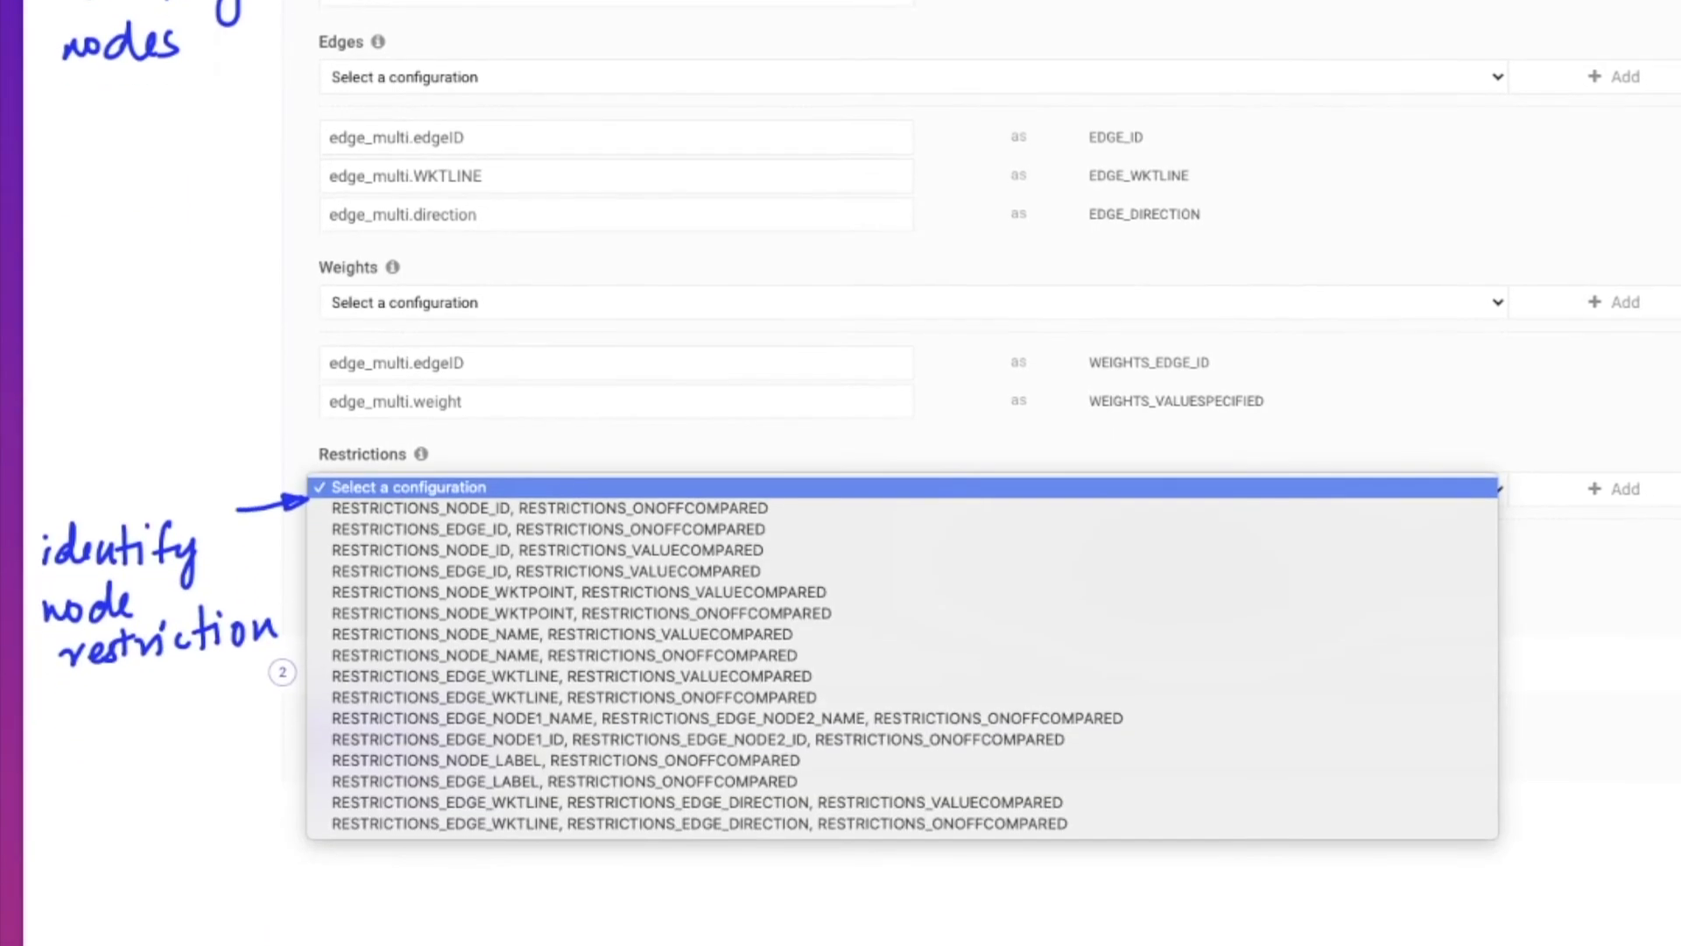
{"action": "key", "text": "Down"}
{"action": "key", "text": "Down"}
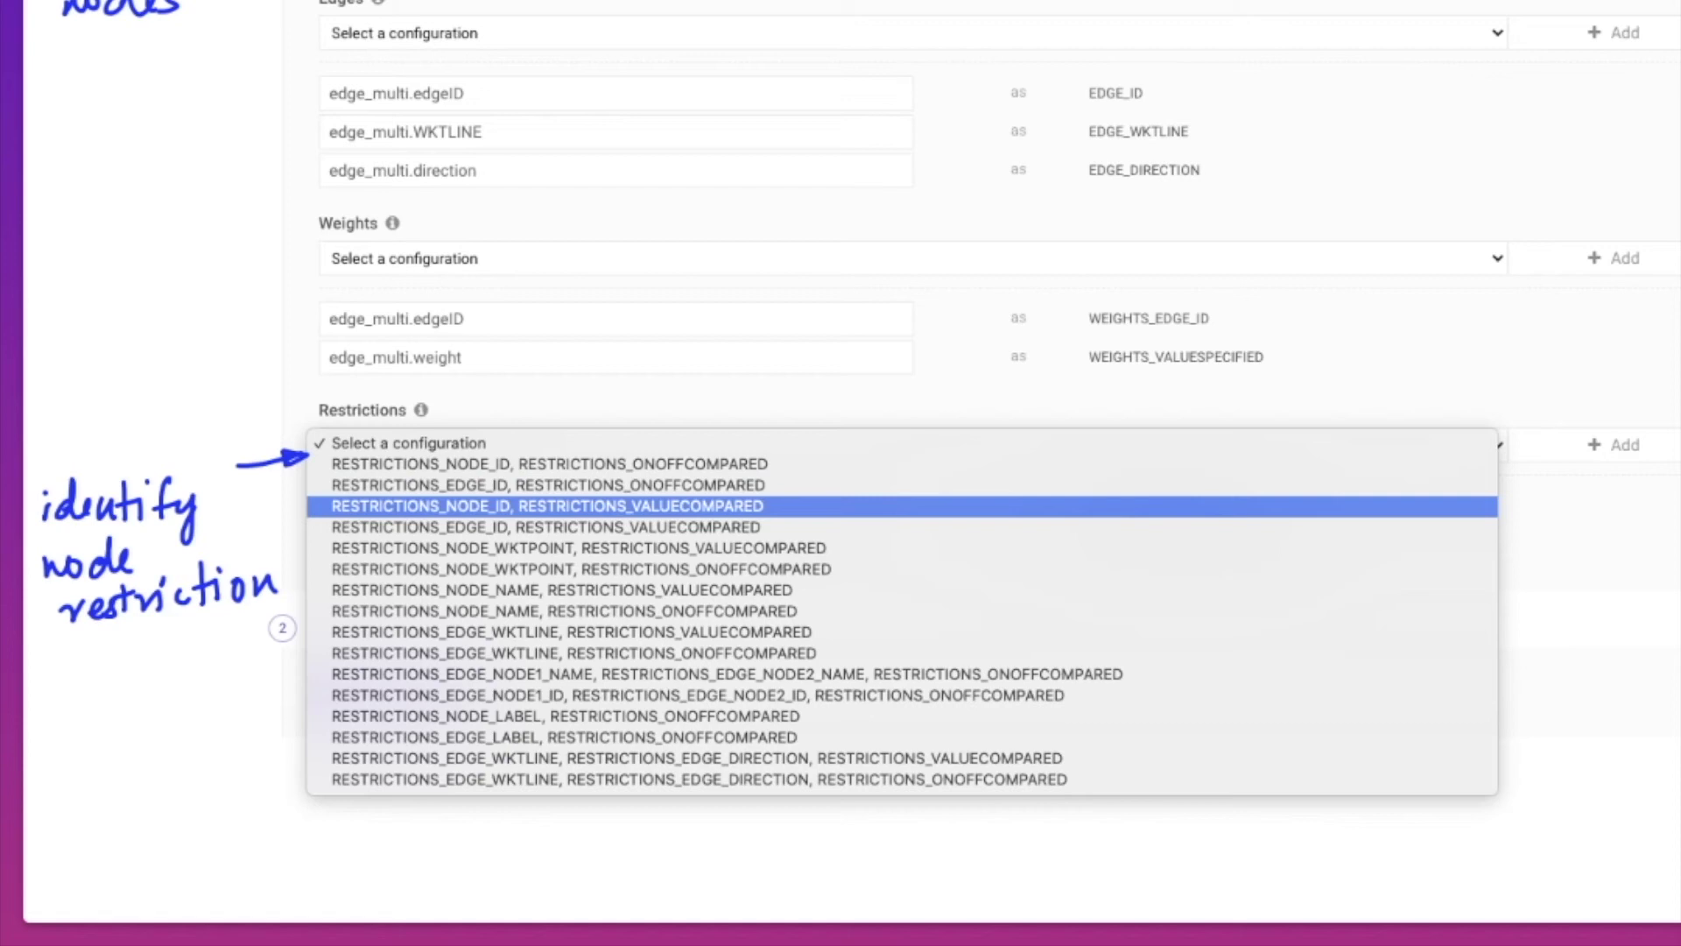
{"action": "key", "text": "Return"}
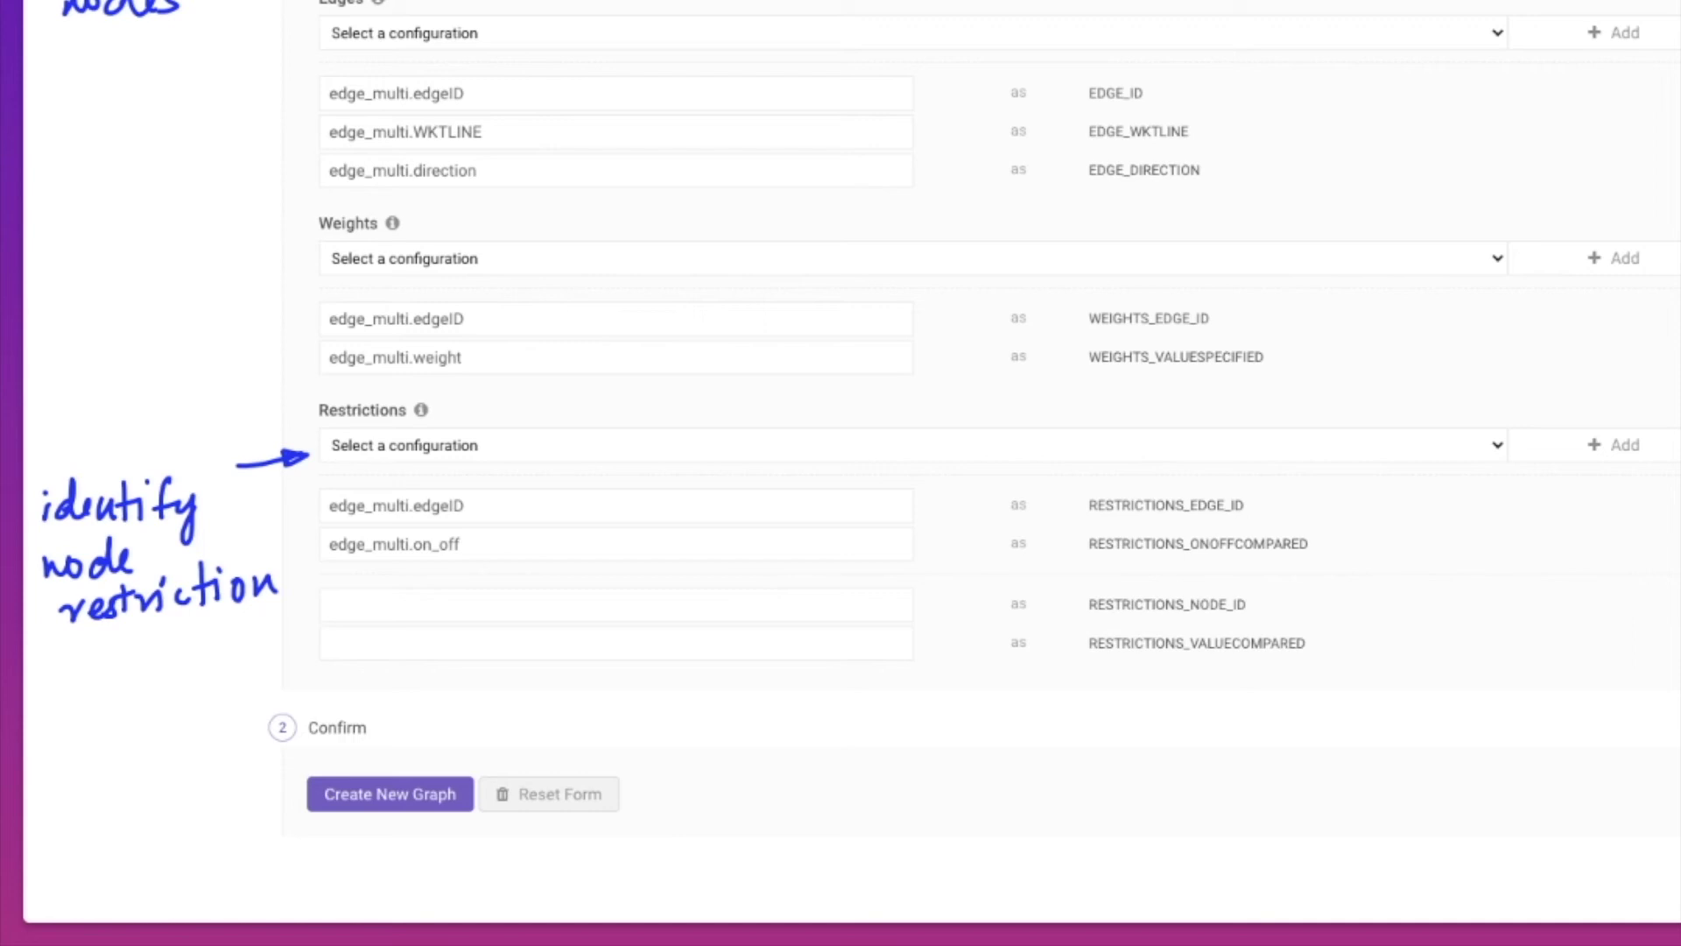
{"action": "left_click", "coordinate": [616, 604]}
{"action": "type", "text": "node"}
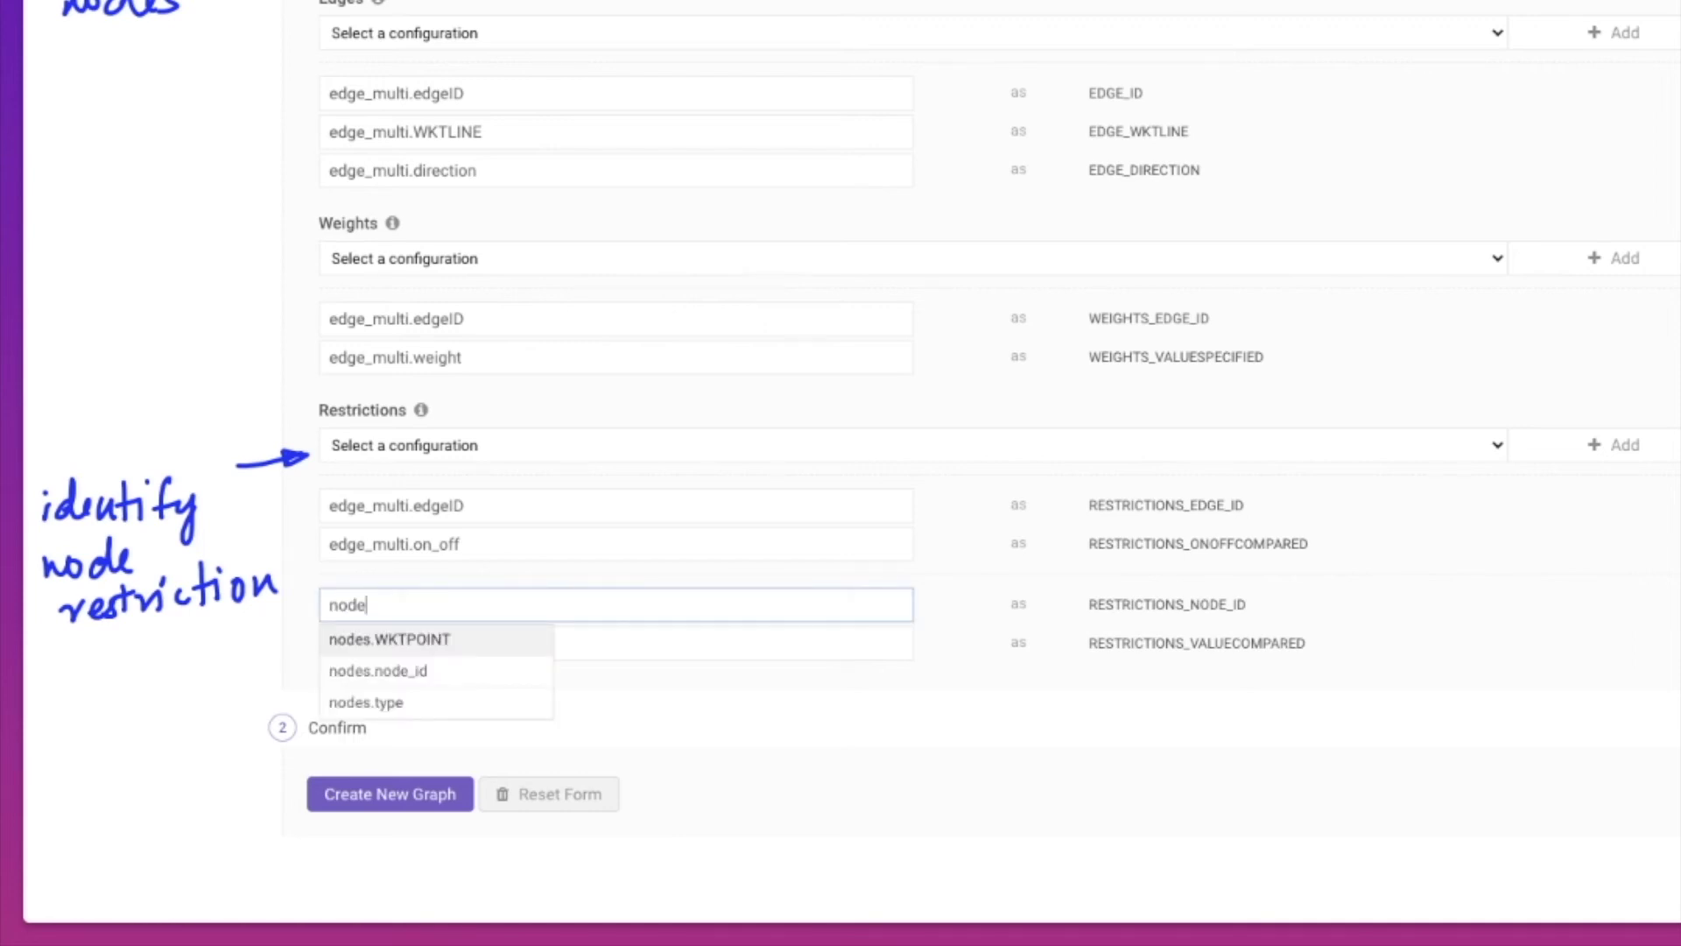
{"action": "key", "text": "Down"}
{"action": "key", "text": "Return"}
{"action": "key", "text": "Tab"}
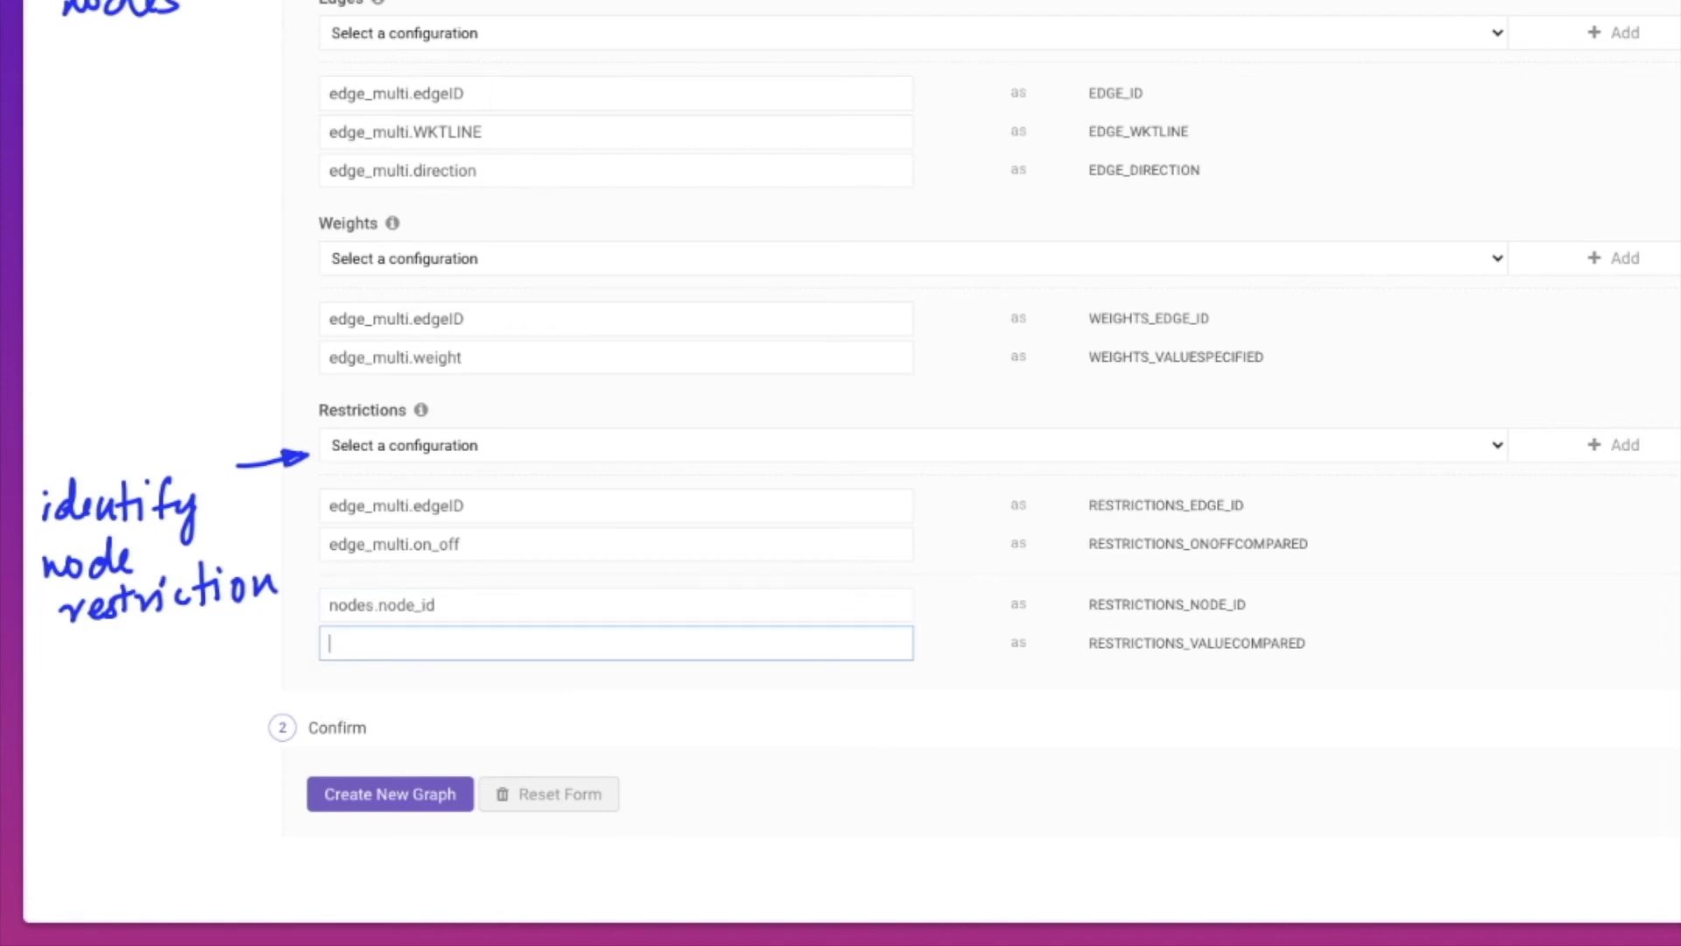
Set RESTRICTIONS_VALUECOMPARED to the expression nodes.type='roundabout'.
{"action": "type", "text": "nodes"}
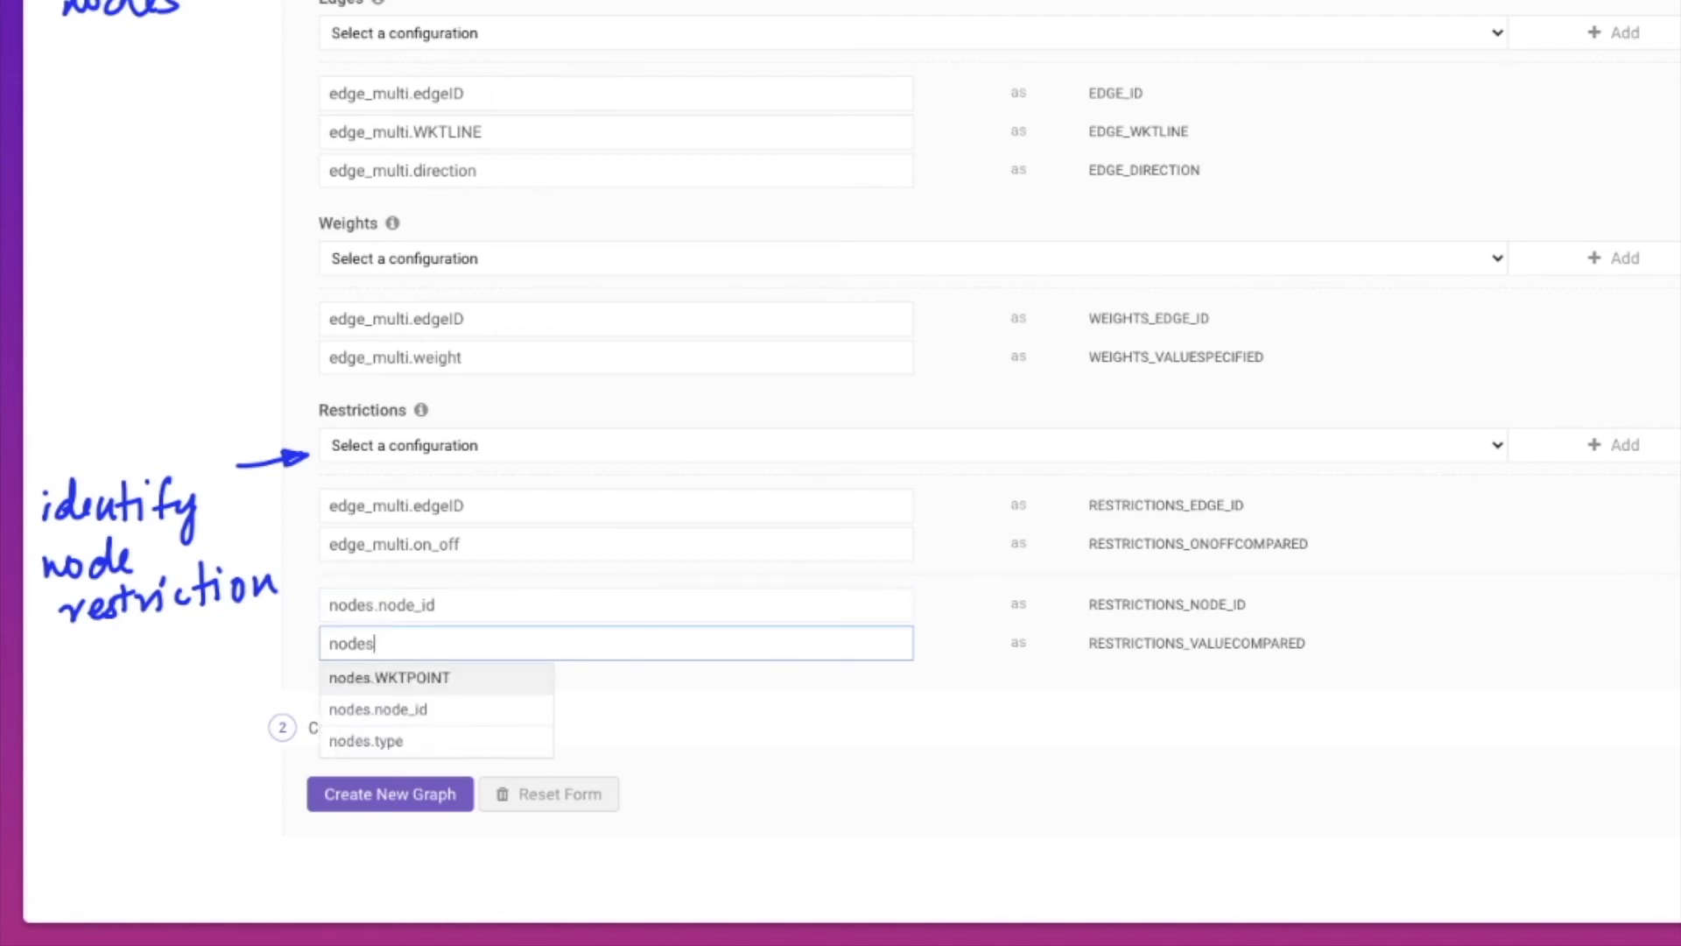
{"action": "key", "text": "Down"}
{"action": "key", "text": "Down"}
{"action": "key", "text": "Return"}
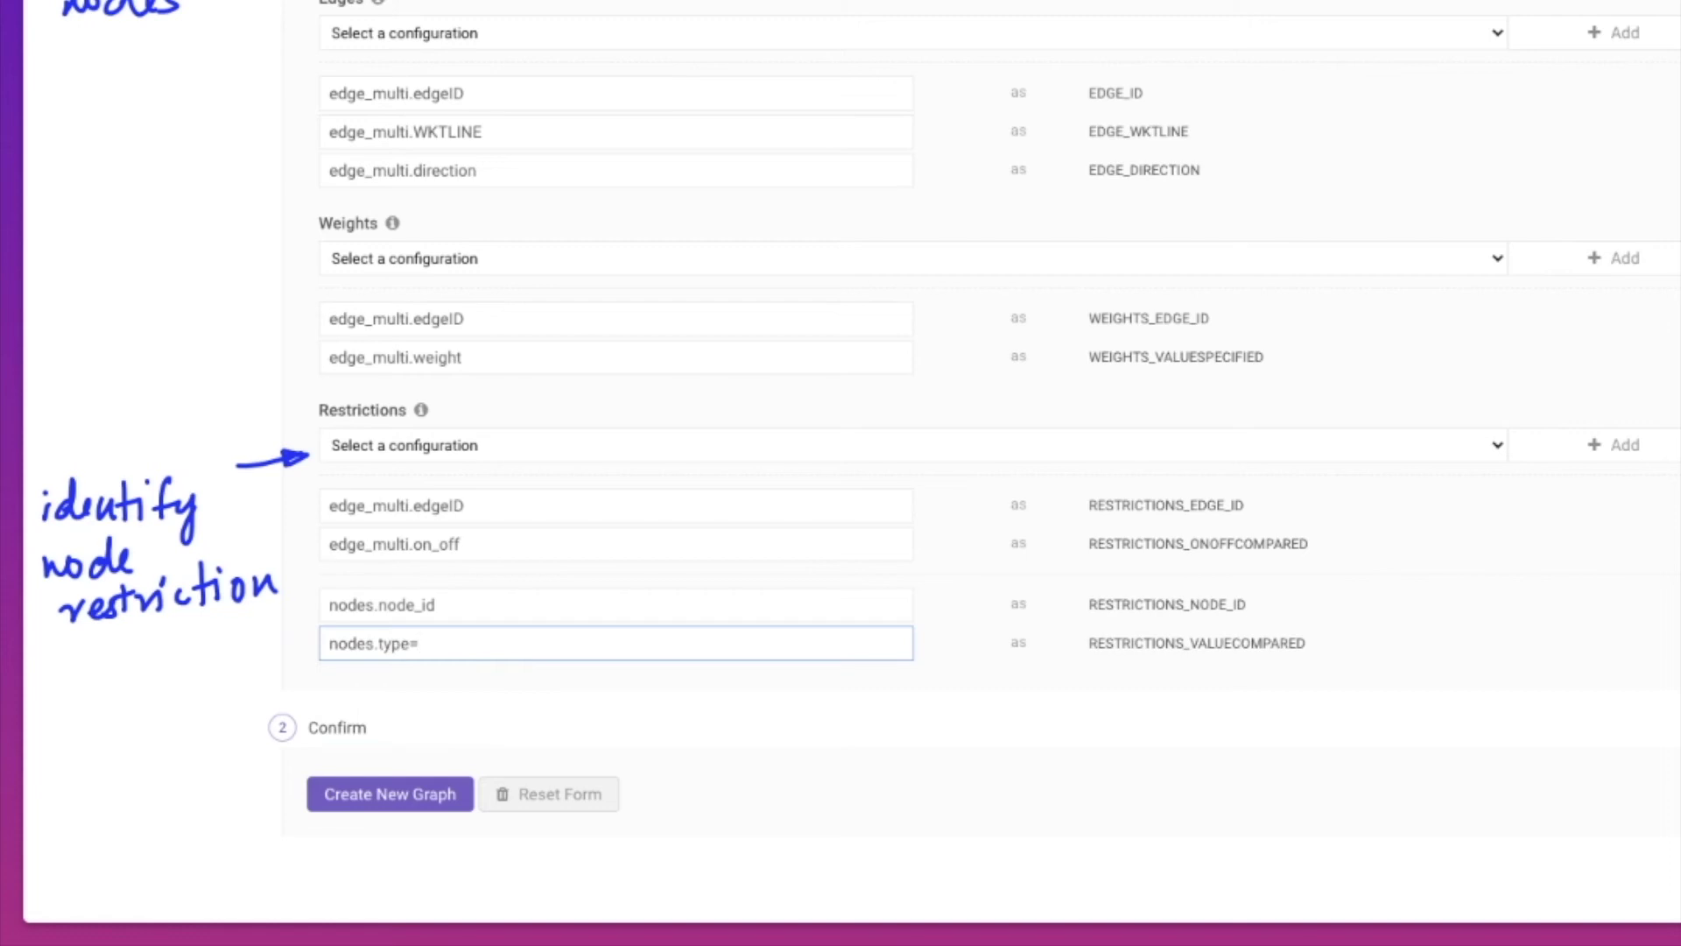
{"action": "type", "text": "='roundabout"}
{"action": "mouse_move", "coordinate": [320, 672]}
{"action": "left_mouse_down"}
{"action": "mouse_move", "coordinate": [501, 663]}
{"action": "mouse_move", "coordinate": [482, 719]}
{"action": "left_mouse_up"}
{"action": "mouse_move", "coordinate": [481, 705]}
{"action": "left_mouse_down"}
{"action": "mouse_move", "coordinate": [508, 718]}
{"action": "mouse_move", "coordinate": [484, 727]}
{"action": "left_mouse_up"}
{"action": "left_click_drag", "start_coordinate": [538, 716], "coordinate": [627, 734]}
{"action": "left_click_drag", "start_coordinate": [646, 715], "coordinate": [634, 761]}
{"action": "left_click_drag", "start_coordinate": [701, 716], "coordinate": [737, 732]}
{"action": "mouse_move", "coordinate": [772, 727]}
{"action": "left_mouse_down"}
{"action": "mouse_move", "coordinate": [819, 714]}
{"action": "mouse_move", "coordinate": [950, 737]}
{"action": "left_mouse_up"}
{"action": "left_click_drag", "start_coordinate": [972, 719], "coordinate": [1510, 737]}
{"action": "left_click_drag", "start_coordinate": [1086, 657], "coordinate": [1313, 658]}
{"action": "mouse_move", "coordinate": [1221, 670]}
{"action": "left_mouse_down"}
{"action": "mouse_move", "coordinate": [1230, 701]}
{"action": "mouse_move", "coordinate": [1252, 696]}
{"action": "left_mouse_up"}
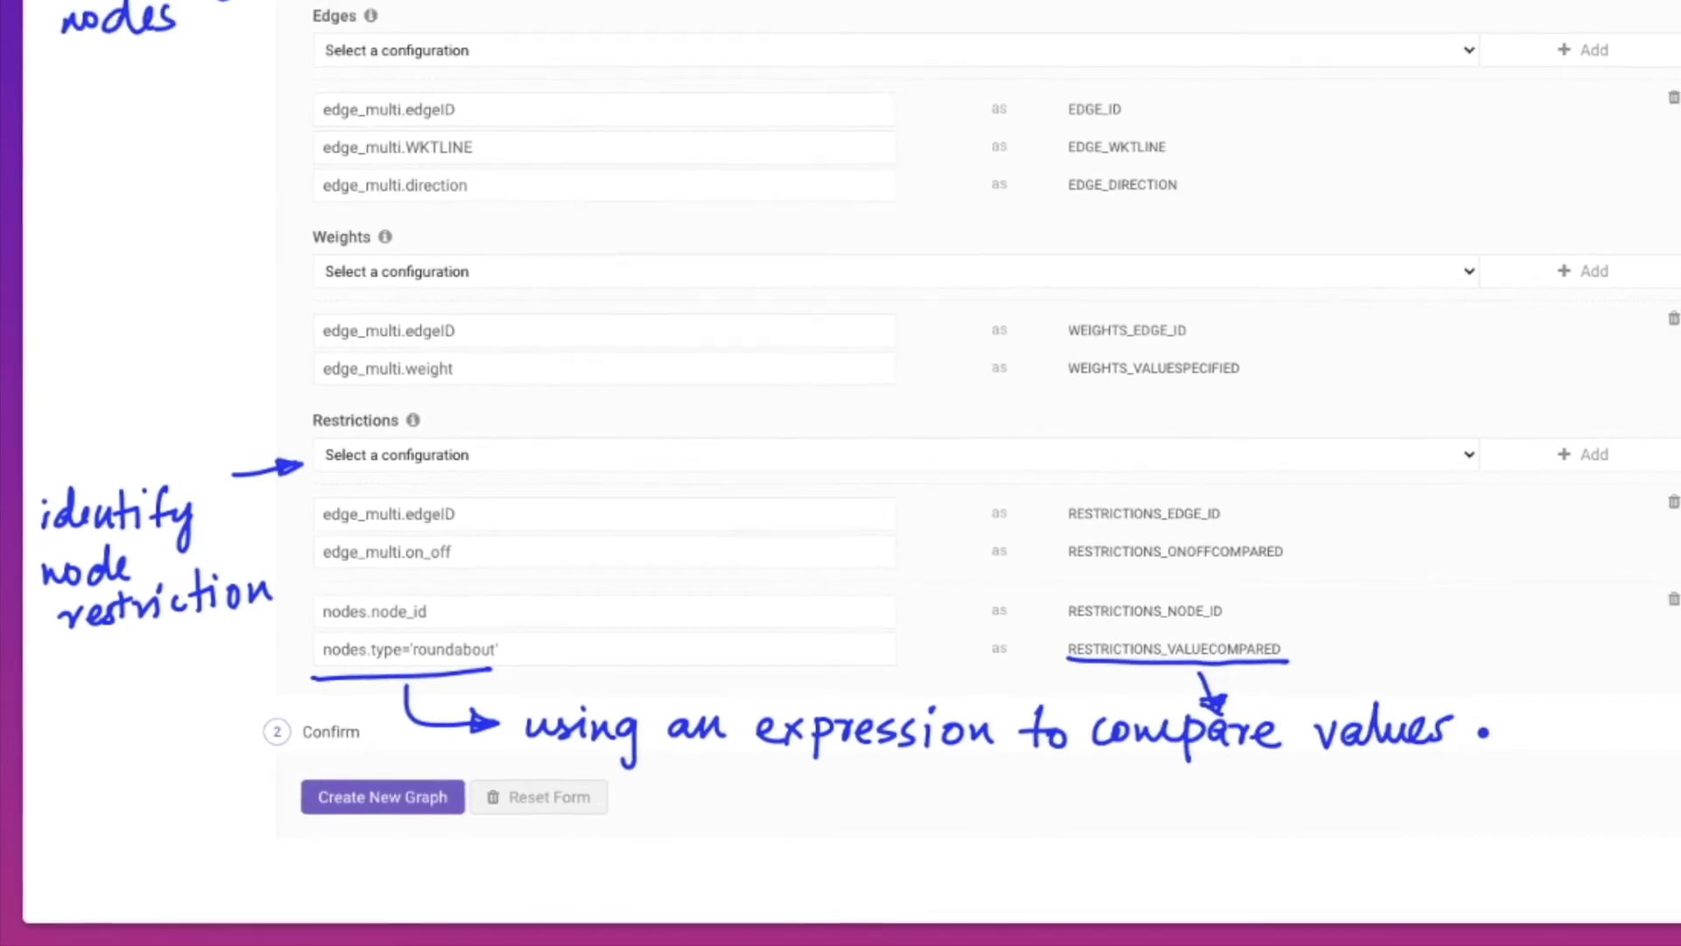
{"action": "left_click_drag", "start_coordinate": [1483, 733], "coordinate": [1668, 736]}
{"action": "left_click_drag", "start_coordinate": [1213, 781], "coordinate": [1280, 778]}
{"action": "left_click_drag", "start_coordinate": [1148, 804], "coordinate": [1349, 804]}
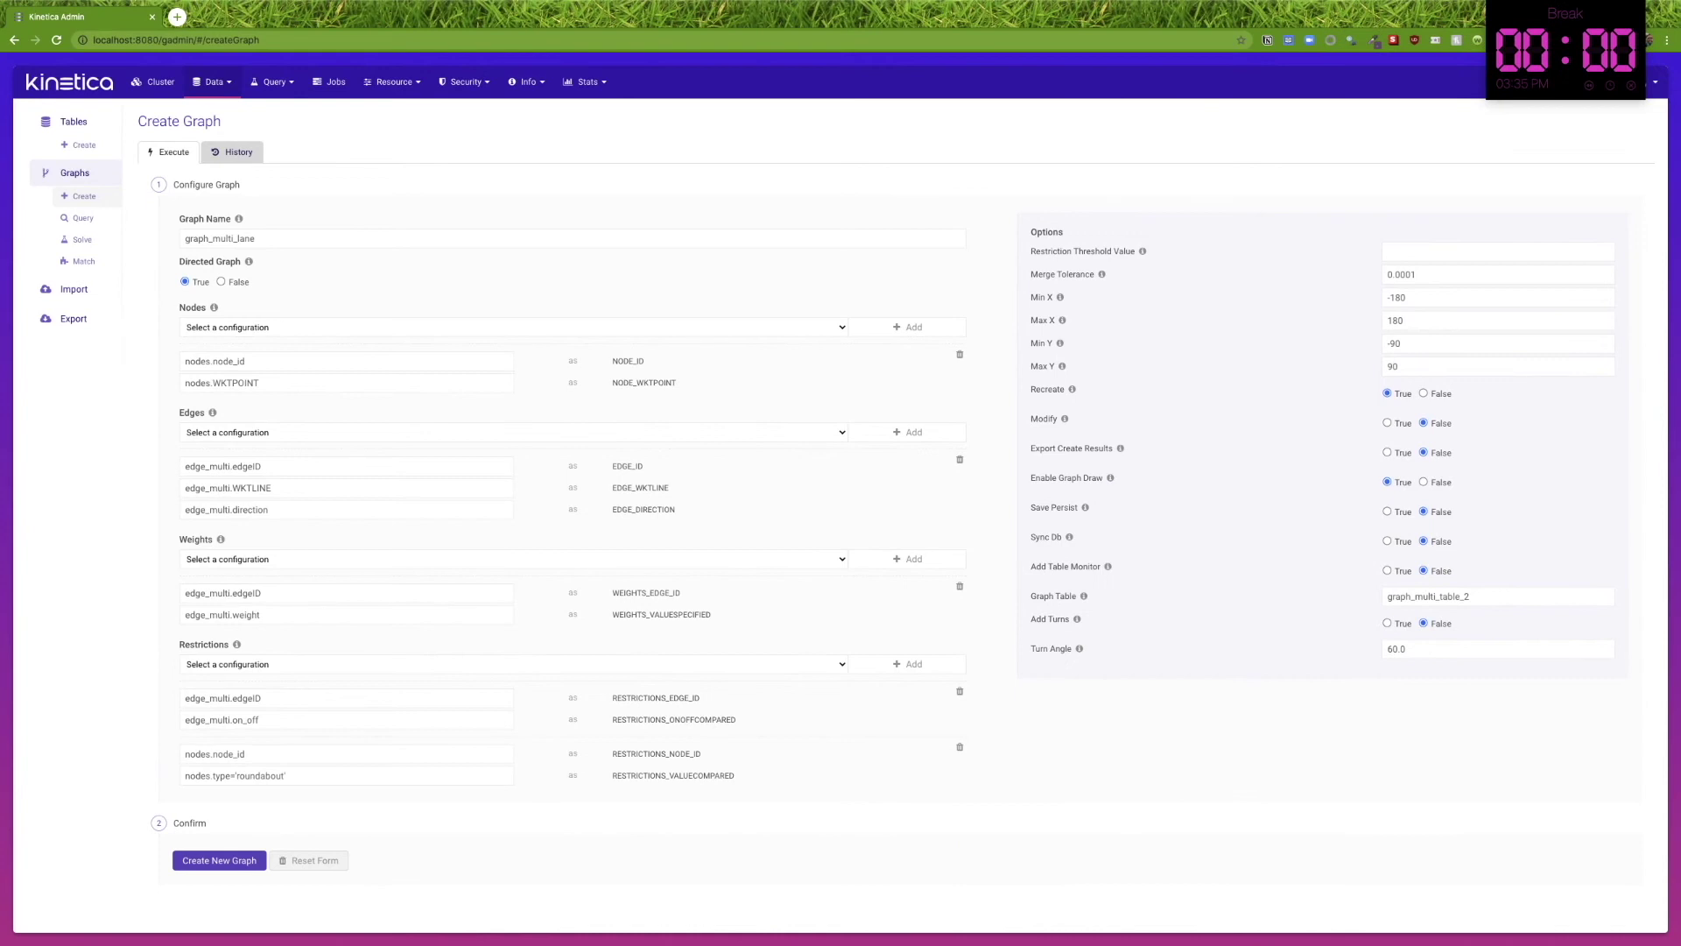
Create the graph with the added node restriction, using graph_multi_table_2 as its graph table.
{"action": "key", "text": "Return"}
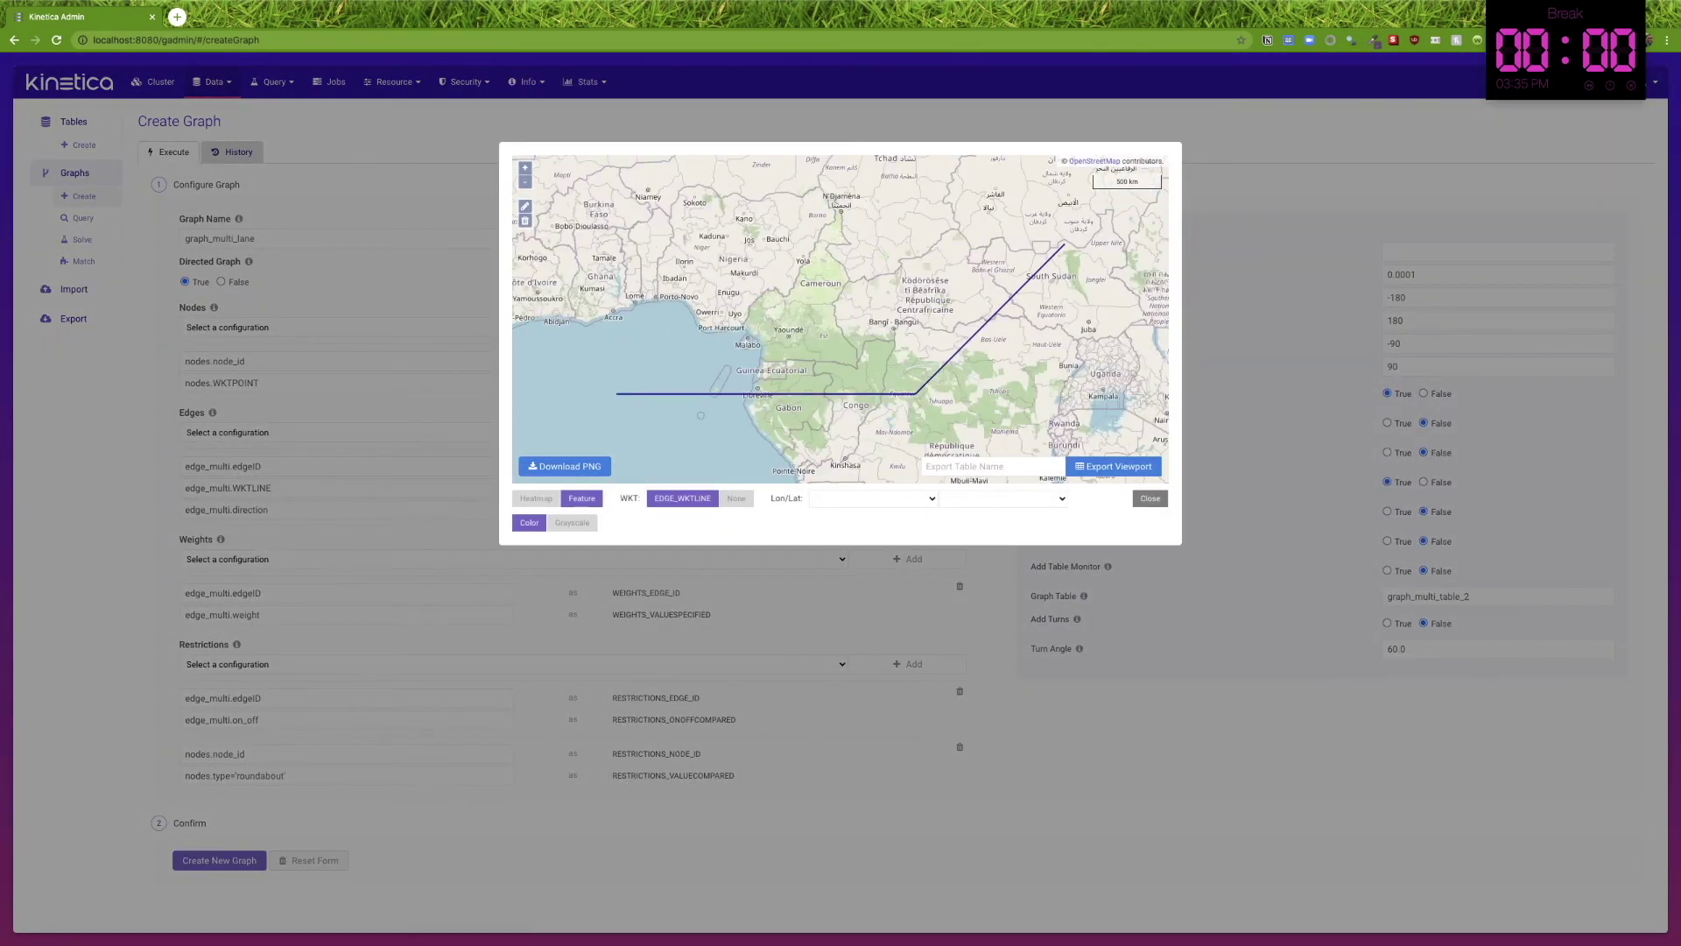
{"action": "left_click_drag", "start_coordinate": [643, 374], "coordinate": [763, 293]}
{"action": "left_click_drag", "start_coordinate": [785, 261], "coordinate": [802, 230]}
{"action": "left_click_drag", "start_coordinate": [796, 224], "coordinate": [965, 188]}
{"action": "left_click_drag", "start_coordinate": [967, 178], "coordinate": [973, 191]}
{"action": "left_click_drag", "start_coordinate": [820, 331], "coordinate": [853, 329]}
{"action": "left_click_drag", "start_coordinate": [823, 321], "coordinate": [837, 334]}
{"action": "left_click_drag", "start_coordinate": [837, 320], "coordinate": [823, 348]}
{"action": "left_click_drag", "start_coordinate": [835, 327], "coordinate": [862, 308]}
{"action": "left_click_drag", "start_coordinate": [874, 296], "coordinate": [916, 302]}
{"action": "mouse_move", "coordinate": [919, 285]}
{"action": "left_mouse_down"}
{"action": "mouse_move", "coordinate": [1051, 215]}
{"action": "mouse_move", "coordinate": [1127, 203]}
{"action": "mouse_move", "coordinate": [1066, 280]}
{"action": "mouse_move", "coordinate": [1085, 320]}
{"action": "mouse_move", "coordinate": [1165, 297]}
{"action": "left_mouse_up"}
{"action": "left_click_drag", "start_coordinate": [617, 405], "coordinate": [915, 398]}
{"action": "left_click", "coordinate": [610, 396]}
{"action": "mouse_move", "coordinate": [628, 387]}
{"action": "left_mouse_down"}
{"action": "mouse_move", "coordinate": [790, 381]}
{"action": "mouse_move", "coordinate": [749, 416]}
{"action": "left_mouse_up"}
{"action": "left_click_drag", "start_coordinate": [765, 410], "coordinate": [1032, 352]}
Close the graph's map preview and open the graph_multi_table_2 table to check which edges it contains.
{"action": "key", "text": "Escape"}
{"action": "left_click", "coordinate": [1149, 497]}
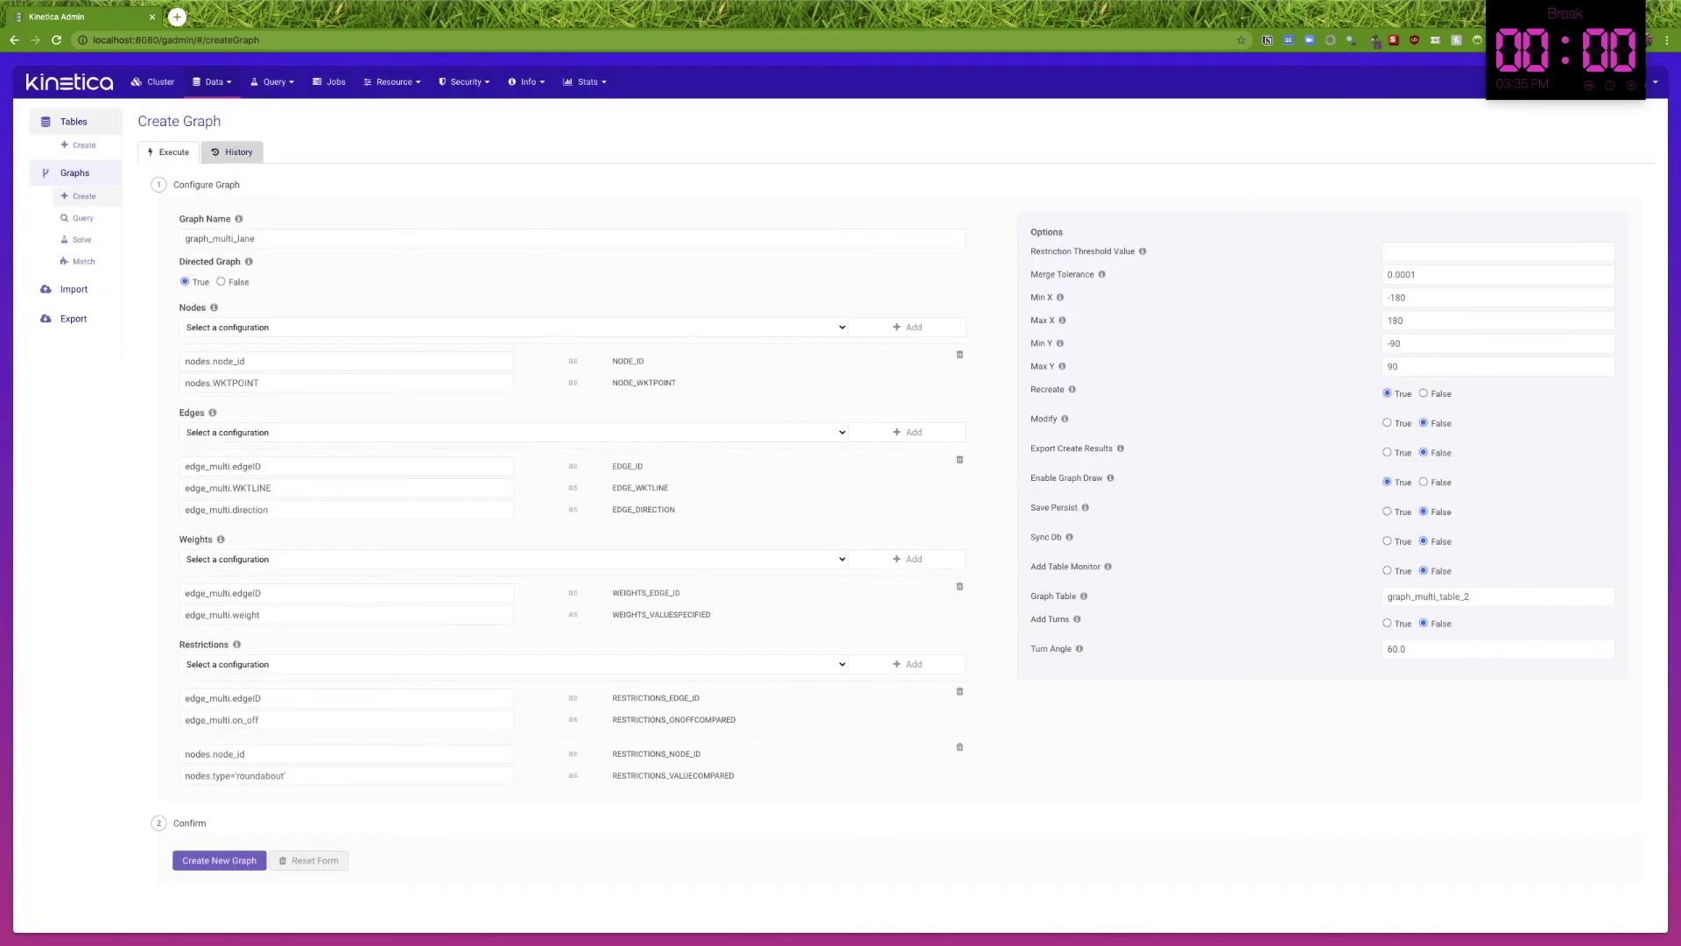
{"action": "left_click", "coordinate": [74, 122]}
{"action": "left_click", "coordinate": [180, 251]}
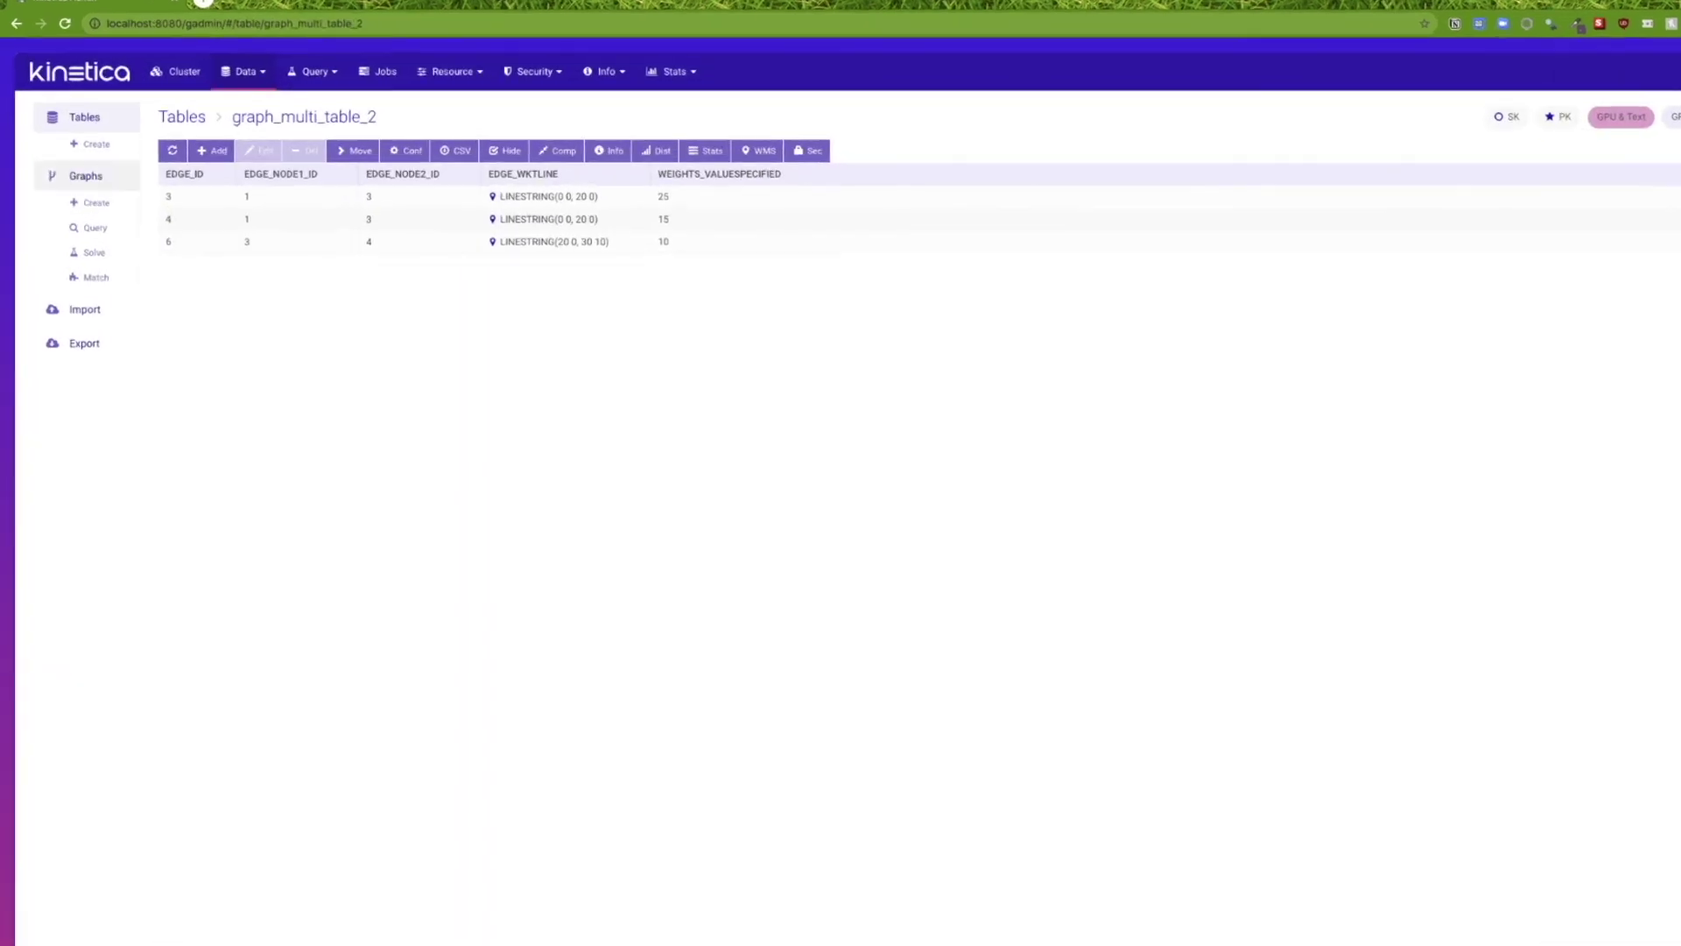
{"action": "left_click_drag", "start_coordinate": [161, 189], "coordinate": [140, 178]}
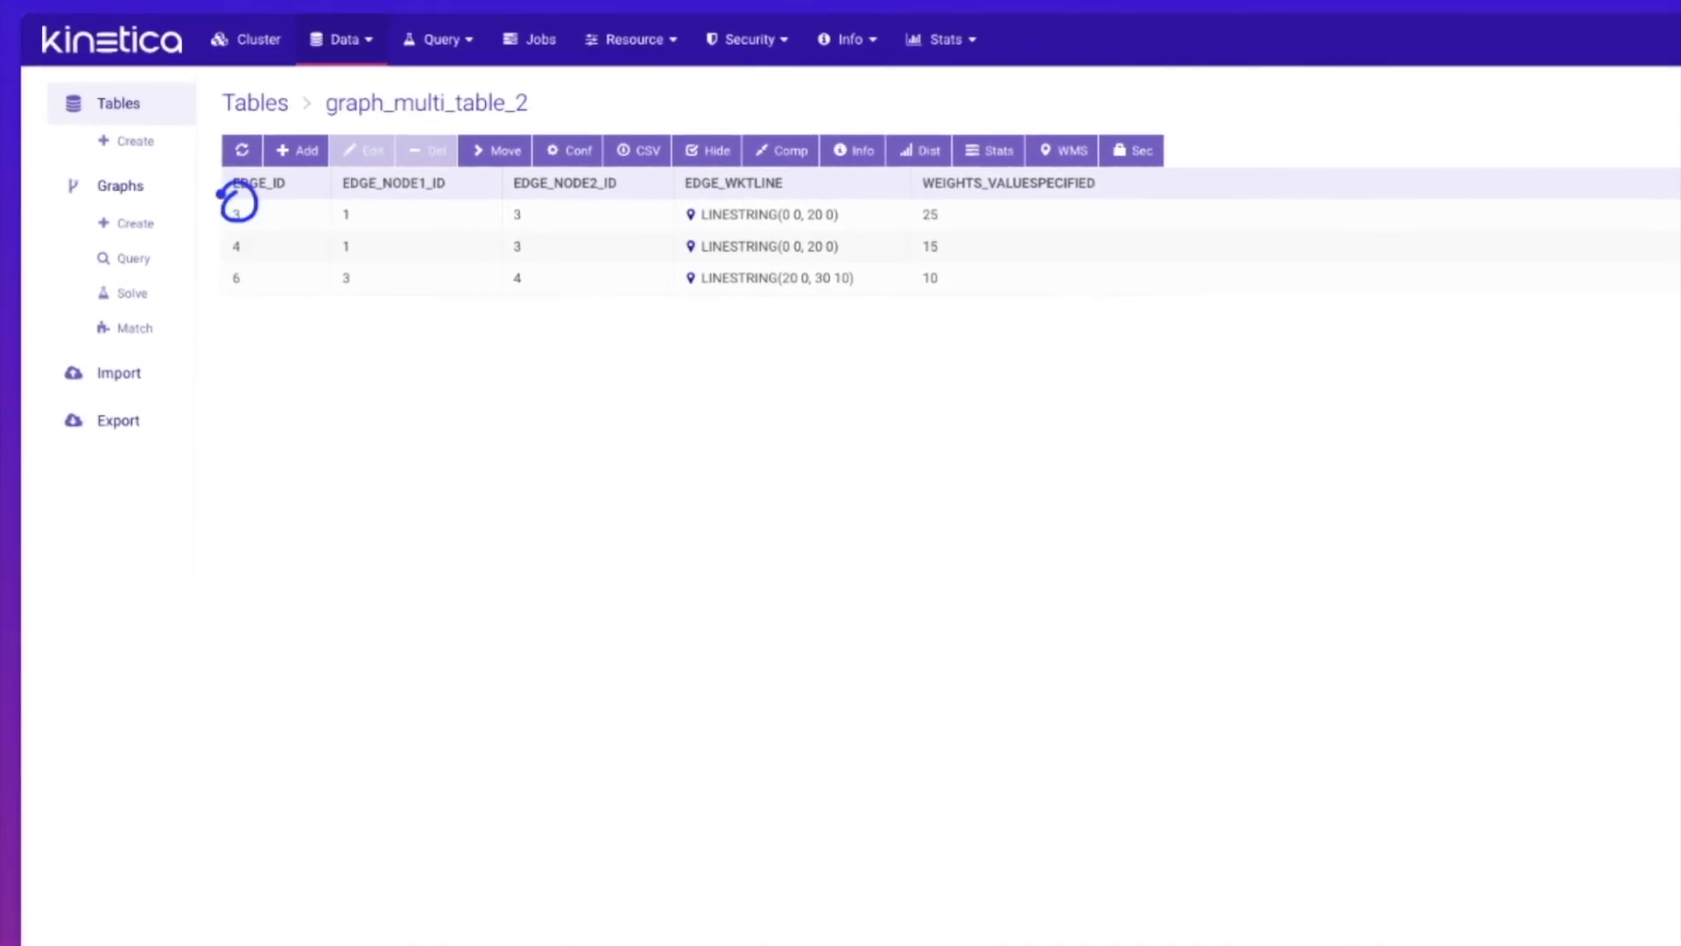
{"action": "left_click_drag", "start_coordinate": [613, 560], "coordinate": [907, 552]}
{"action": "left_click_drag", "start_coordinate": [235, 228], "coordinate": [212, 238]}
{"action": "left_click_drag", "start_coordinate": [613, 596], "coordinate": [909, 591]}
{"action": "left_click_drag", "start_coordinate": [236, 261], "coordinate": [211, 271]}
{"action": "left_click_drag", "start_coordinate": [928, 567], "coordinate": [1046, 398]}
{"action": "left_click_drag", "start_coordinate": [897, 541], "coordinate": [899, 560]}
{"action": "left_click_drag", "start_coordinate": [907, 580], "coordinate": [908, 598]}
{"action": "mouse_move", "coordinate": [746, 518]}
{"action": "left_mouse_down"}
{"action": "mouse_move", "coordinate": [797, 526]}
{"action": "mouse_move", "coordinate": [814, 580]}
{"action": "left_mouse_up"}
{"action": "mouse_move", "coordinate": [954, 448]}
{"action": "left_mouse_down"}
{"action": "mouse_move", "coordinate": [961, 469]}
{"action": "mouse_move", "coordinate": [981, 462]}
{"action": "left_mouse_up"}
{"action": "mouse_move", "coordinate": [619, 541]}
{"action": "left_mouse_down"}
{"action": "mouse_move", "coordinate": [687, 462]}
{"action": "mouse_move", "coordinate": [789, 397]}
{"action": "mouse_move", "coordinate": [902, 545]}
{"action": "left_mouse_up"}
{"action": "left_click_drag", "start_coordinate": [755, 368], "coordinate": [805, 409]}
{"action": "mouse_move", "coordinate": [782, 363]}
{"action": "left_mouse_down"}
{"action": "mouse_move", "coordinate": [767, 424]}
{"action": "mouse_move", "coordinate": [873, 460]}
{"action": "left_mouse_up"}
{"action": "left_click_drag", "start_coordinate": [836, 445], "coordinate": [841, 495]}
{"action": "left_click_drag", "start_coordinate": [616, 642], "coordinate": [926, 627]}
{"action": "left_click_drag", "start_coordinate": [702, 629], "coordinate": [765, 645]}
{"action": "left_click_drag", "start_coordinate": [746, 616], "coordinate": [722, 661]}
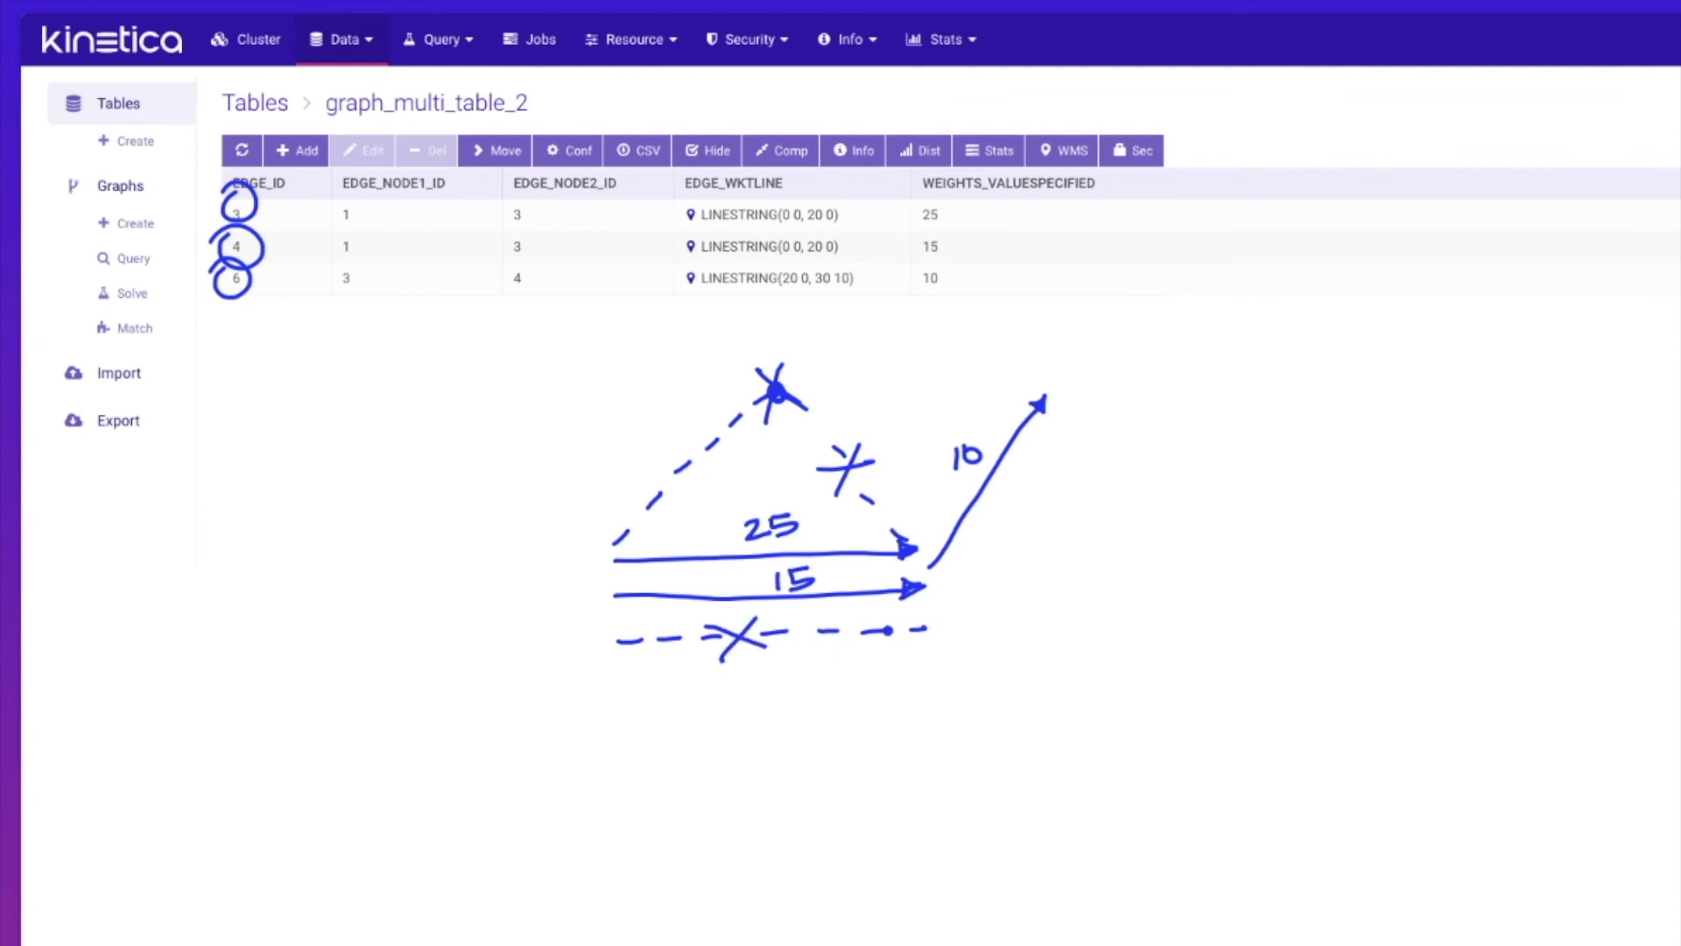